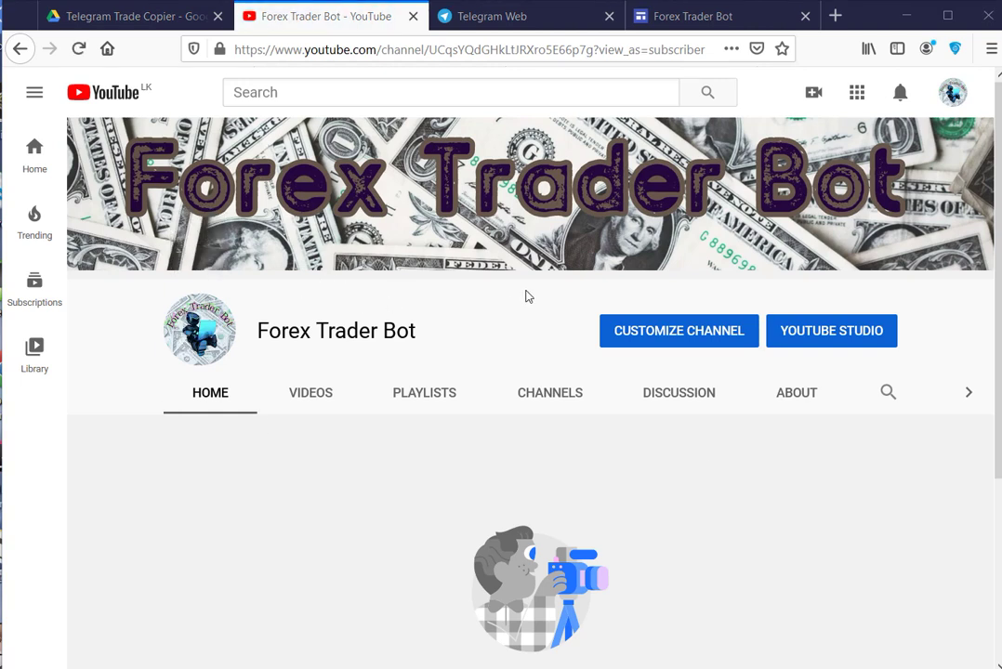
Open the Forex Trader Bot site and highlight the Google Drive download link for Telegram Trade Copier.
mouse_move(154, 172)
click(700, 15)
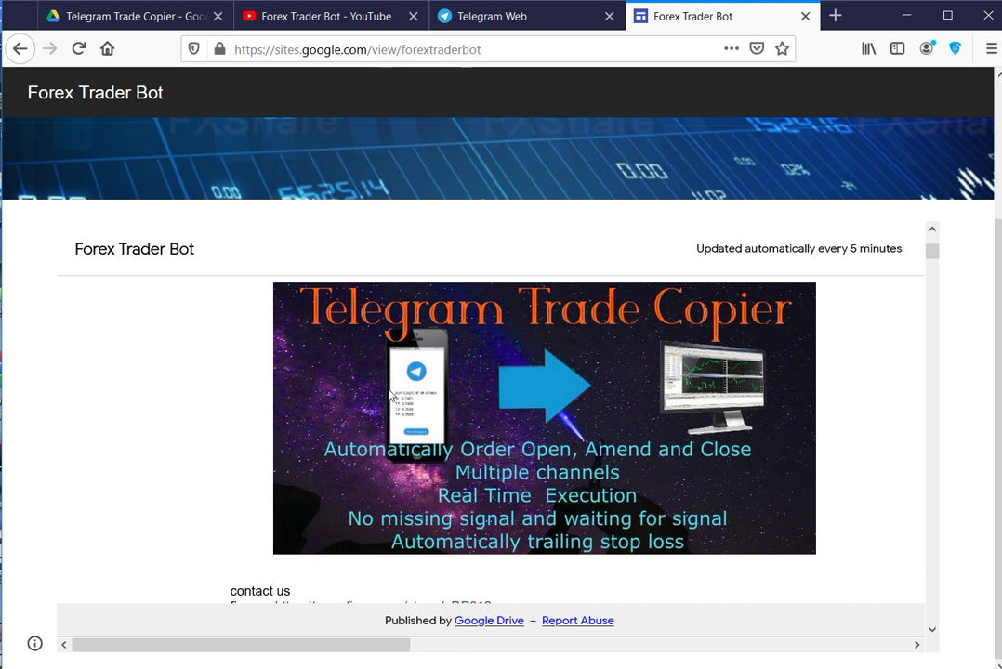
scroll(437, 409, up, 3)
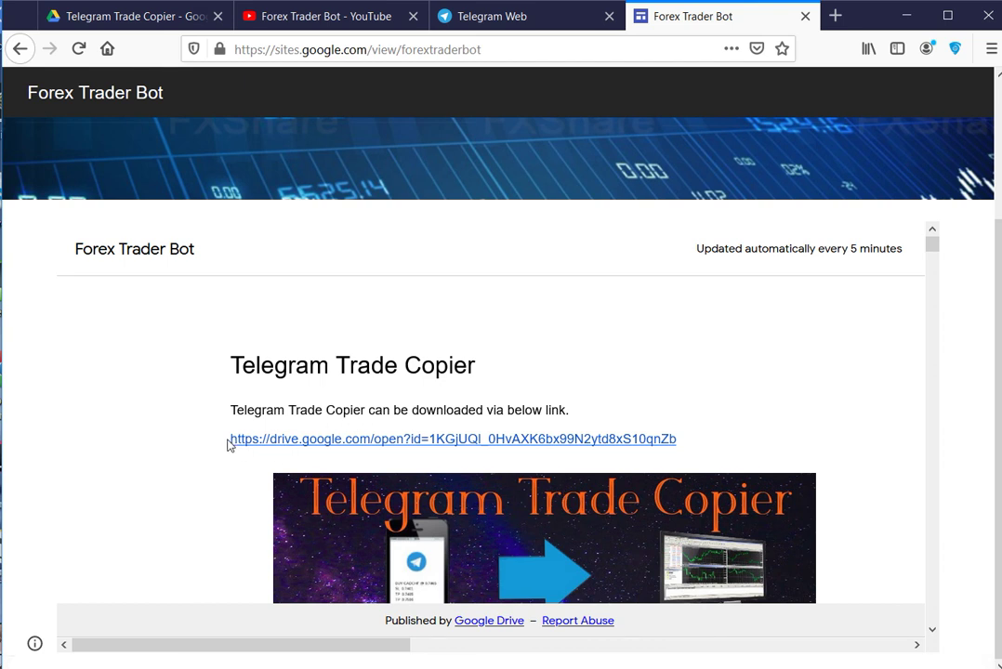
drag(231, 445, 671, 439)
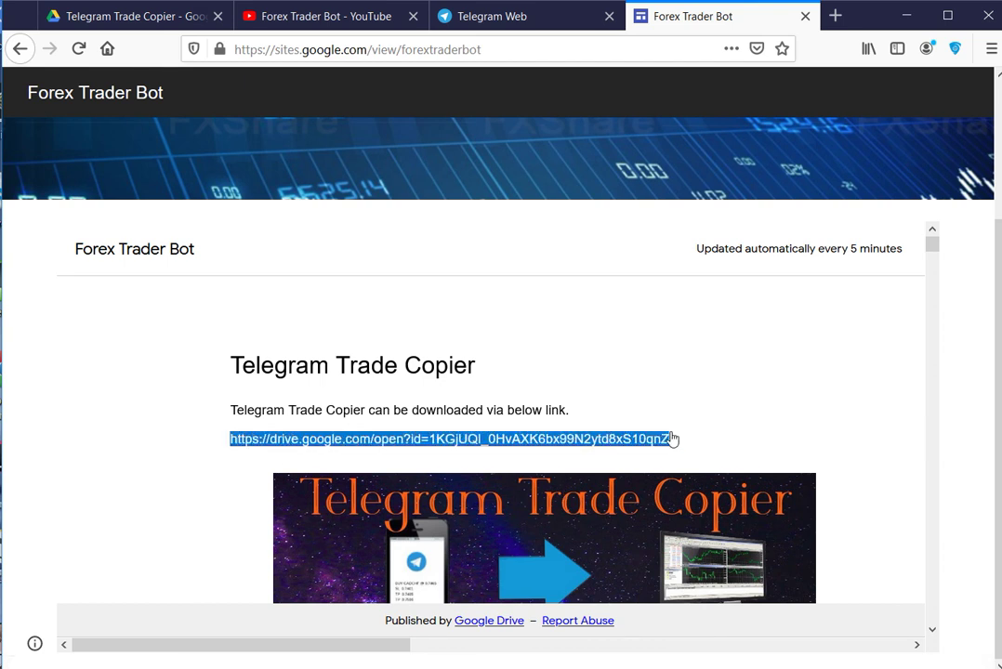
triple_click(676, 438)
View the Telegram Trade Copier folder in Google Drive and bring up the local TelegramTraderCopier folder.
click(355, 24)
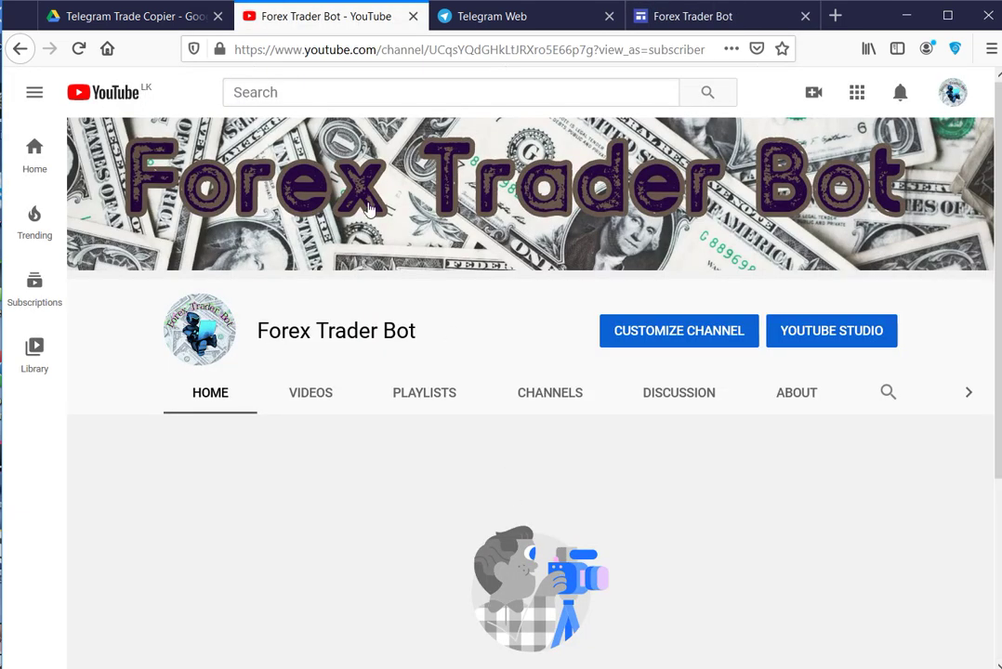
click(138, 22)
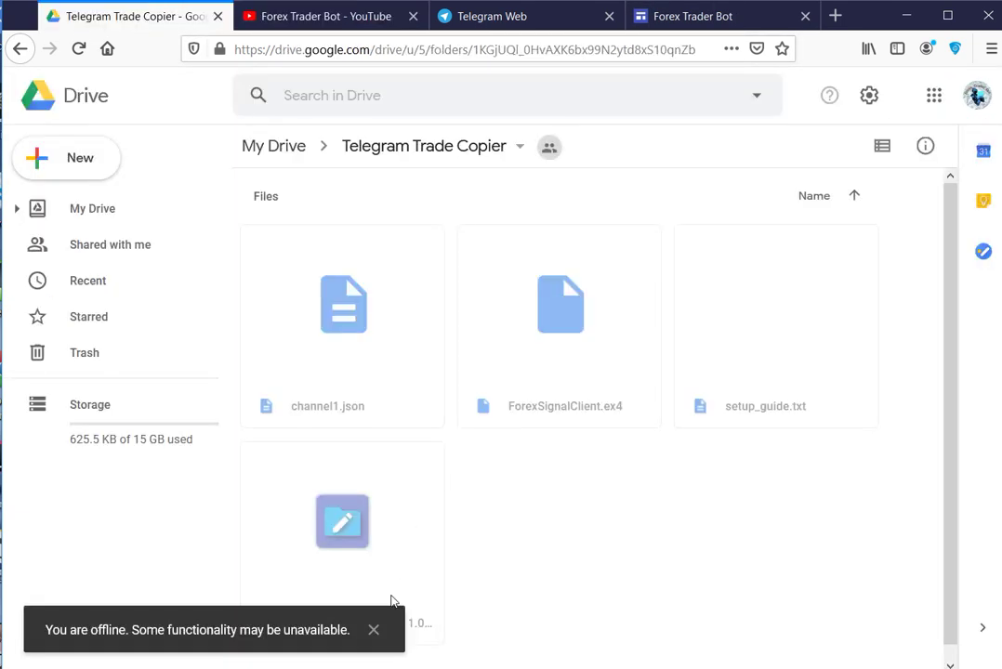
click(373, 631)
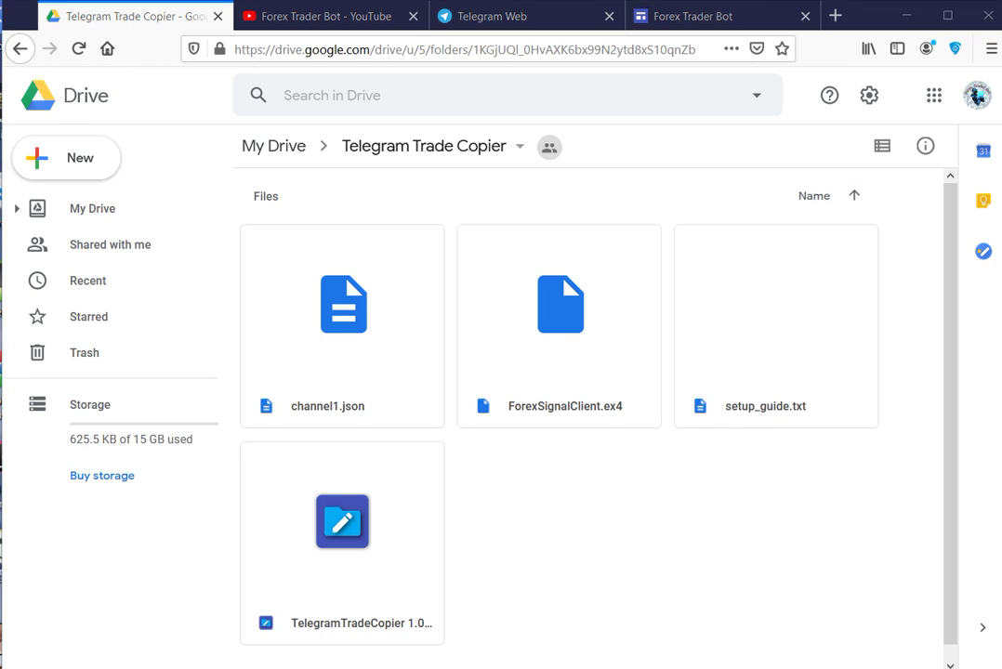
mouse_move(233, 666)
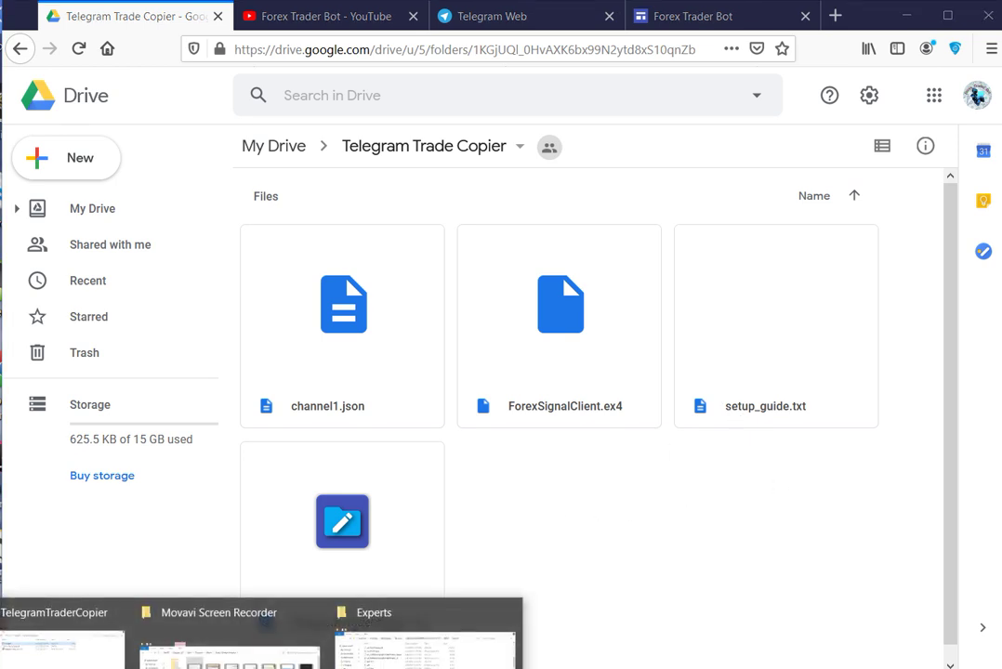
click(83, 622)
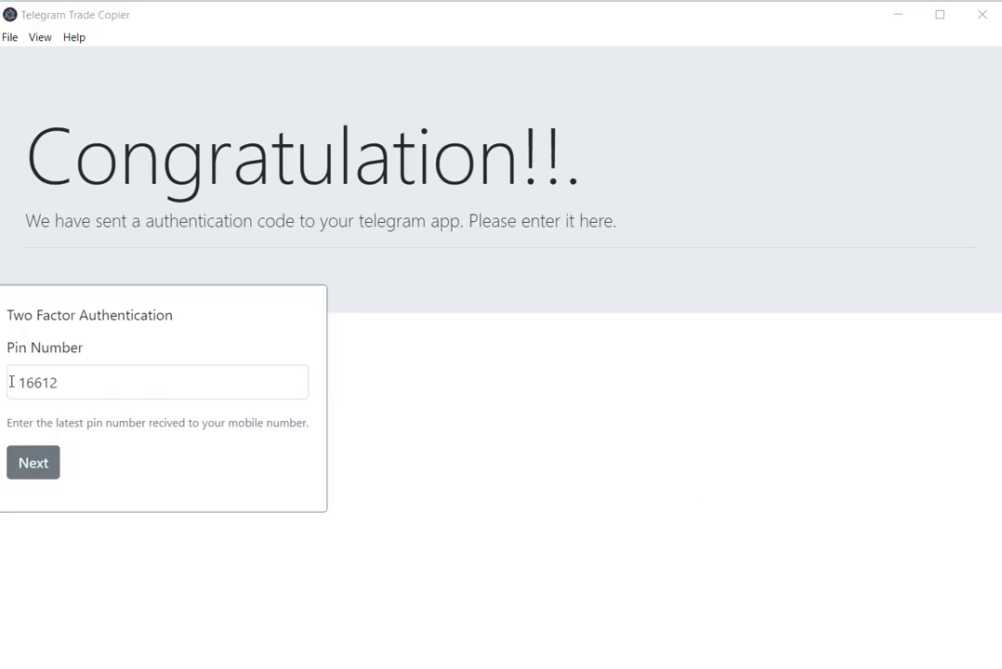
Submit the two-factor authentication PIN in Telegram Trade Copier and open the Configurations page.
double_click(78, 381)
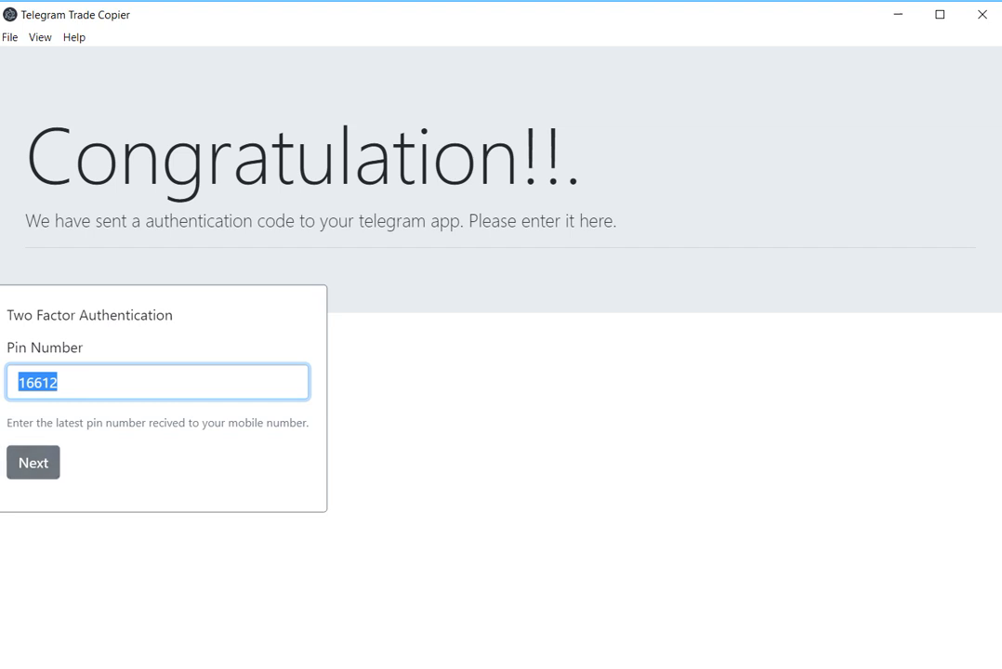
click(32, 462)
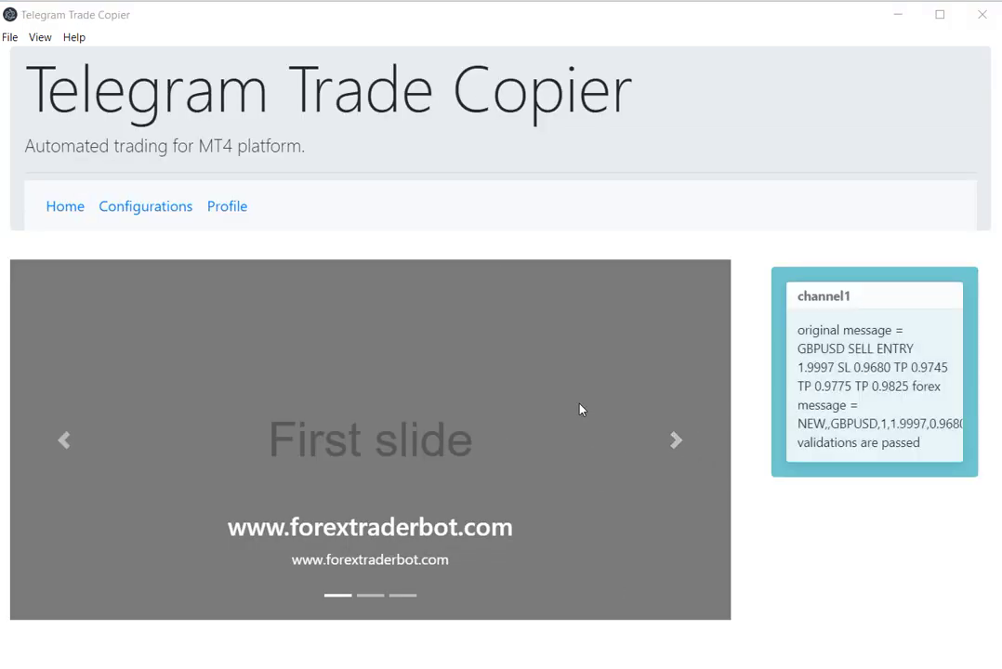
click(153, 206)
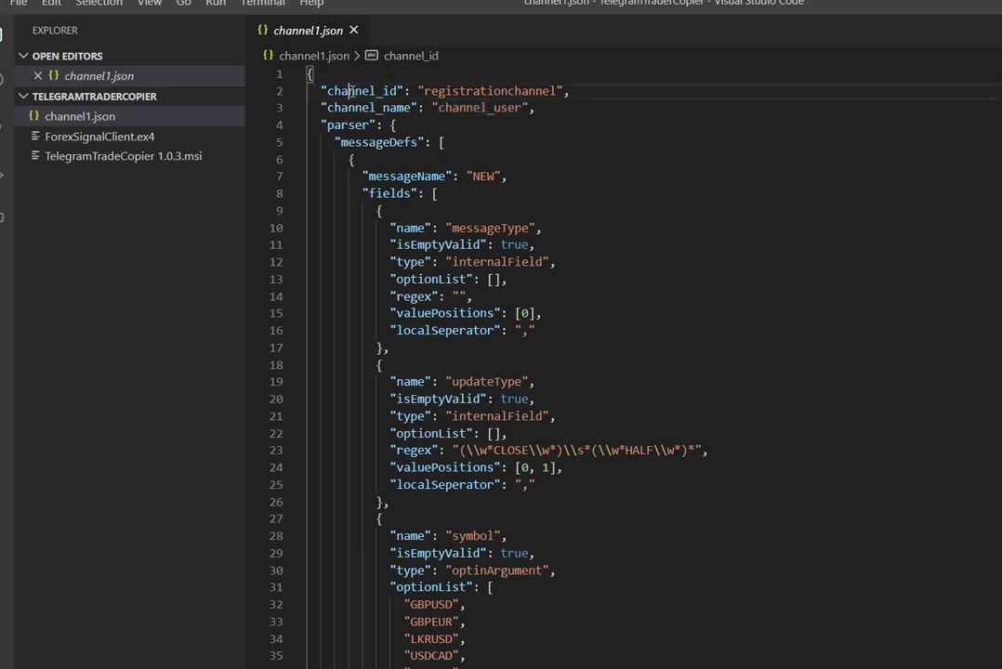
Examine the channel_id, channel_name and parser entries in channel1.json in Visual Studio Code, comparing them with TestPrivateChannel in Telegram Web.
double_click(352, 90)
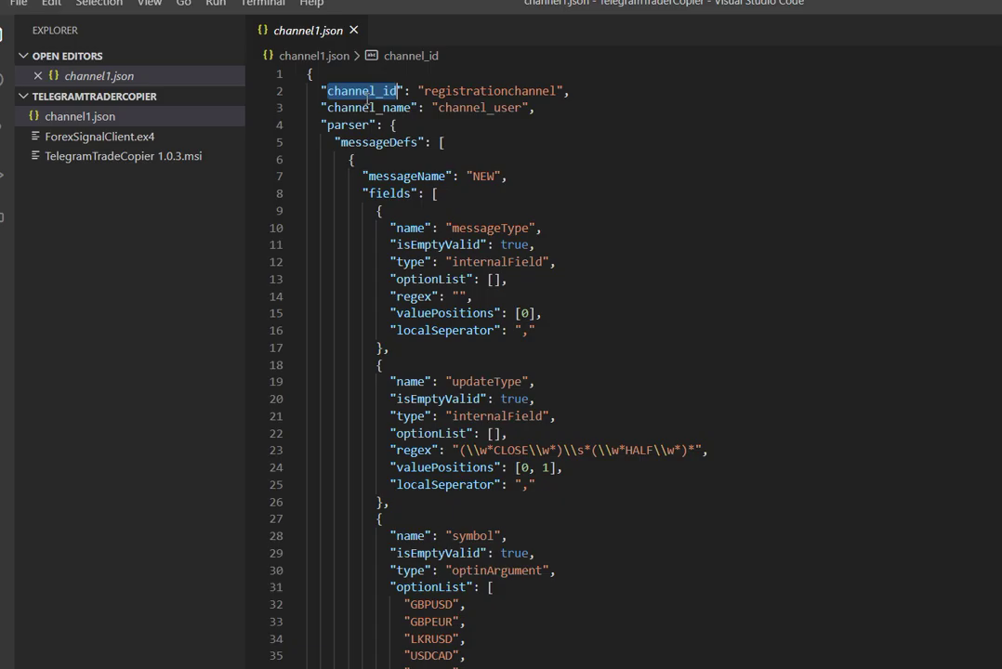
key(alt+Tab)
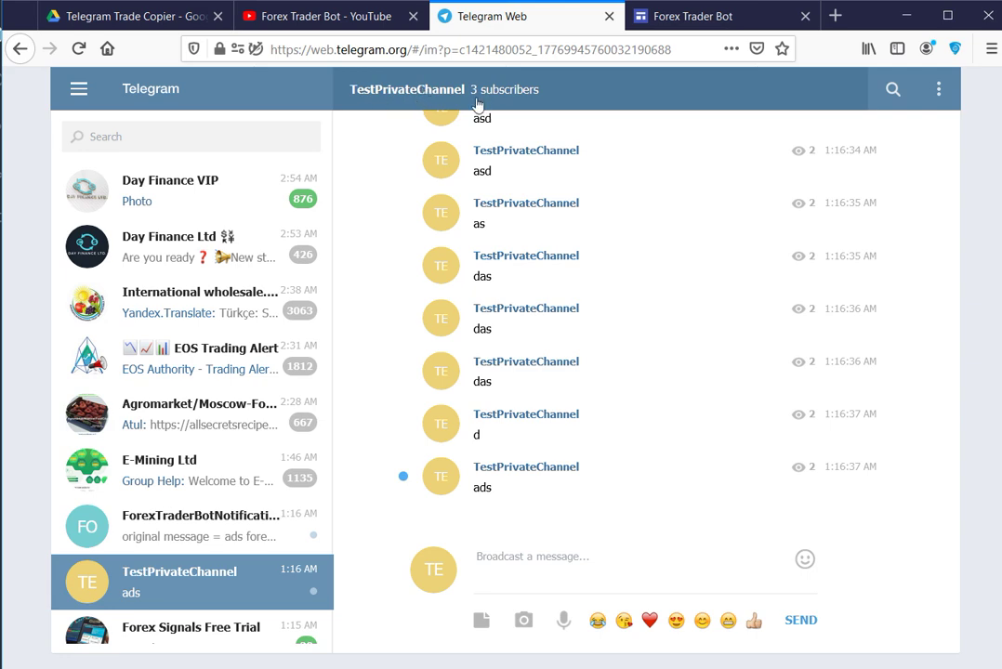
key(alt+Tab)
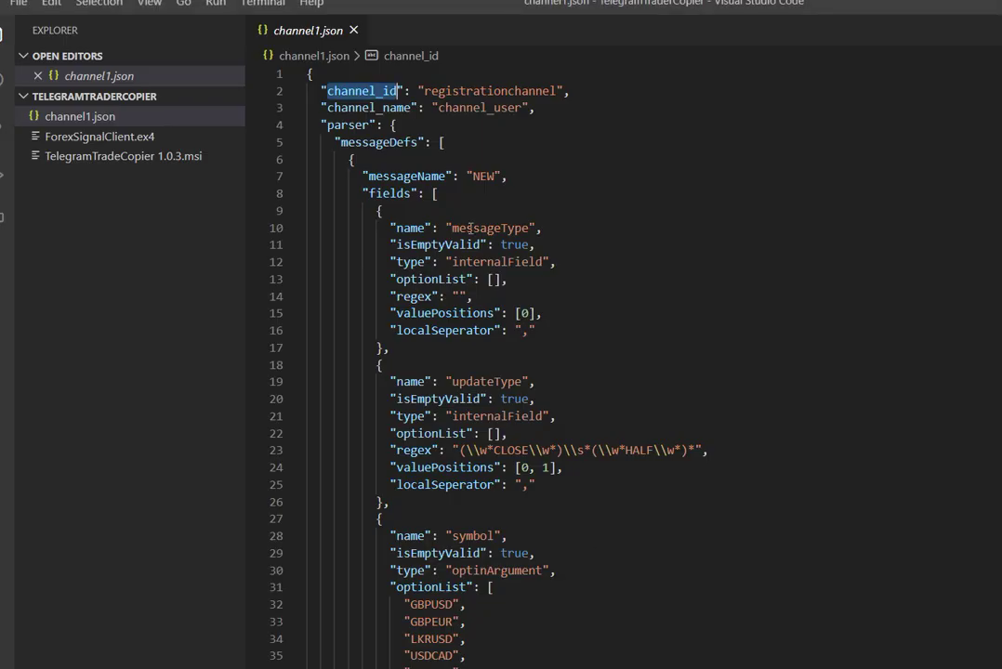
drag(325, 108, 532, 109)
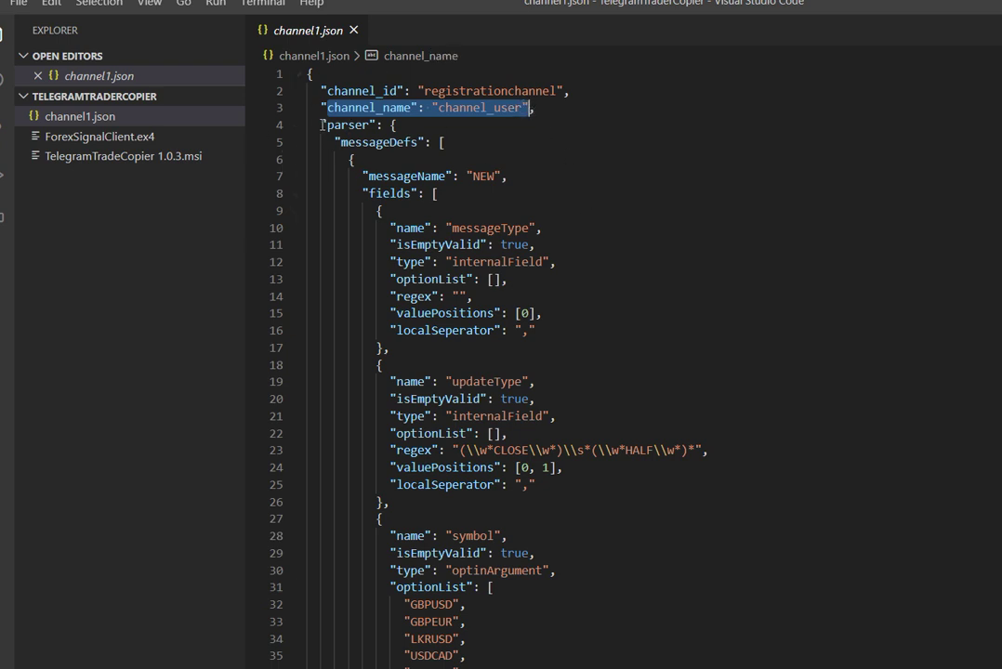
drag(323, 124, 537, 558)
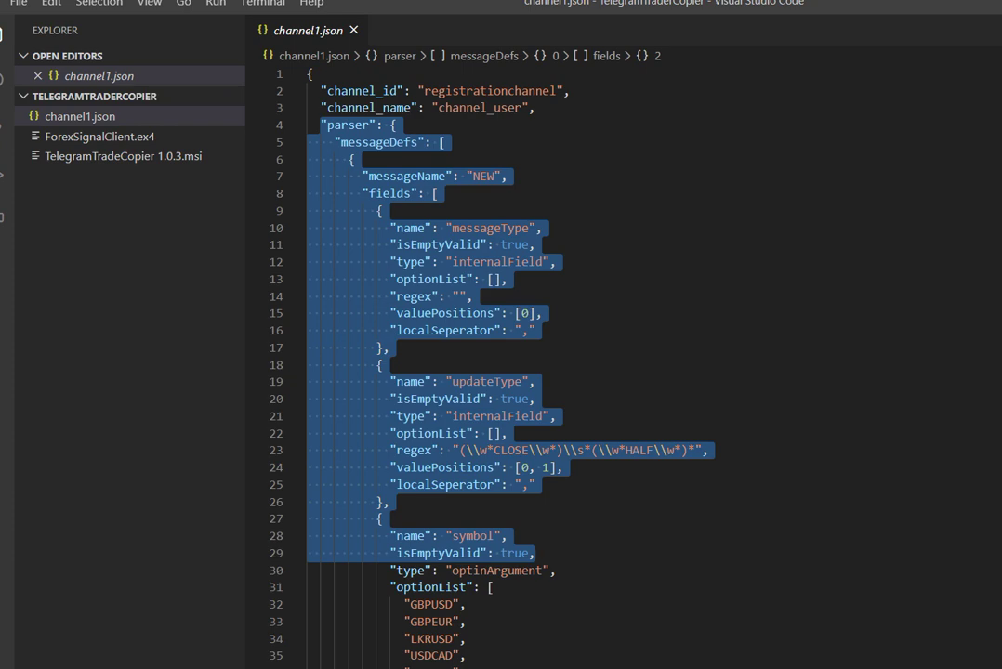
Return to the Forex Trader Bot site in the browser and highlight the contact details below the Telegram Trade Copier banner.
click(446, 646)
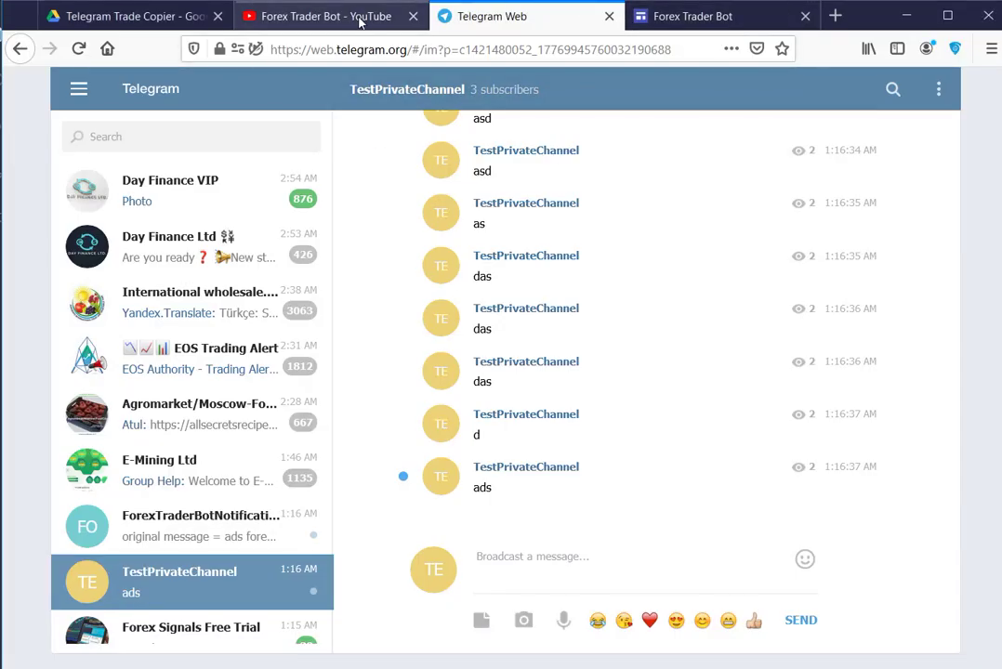
click(682, 18)
scroll(213, 500, down, 2)
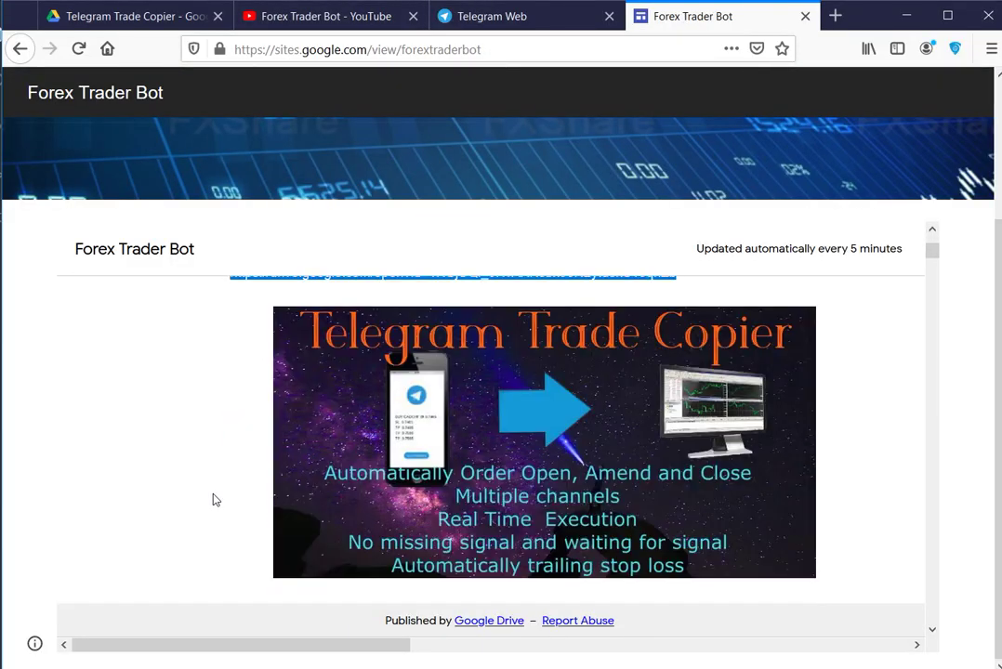
scroll(216, 488, down, 5)
scroll(219, 480, up, 4)
drag(226, 401, 503, 488)
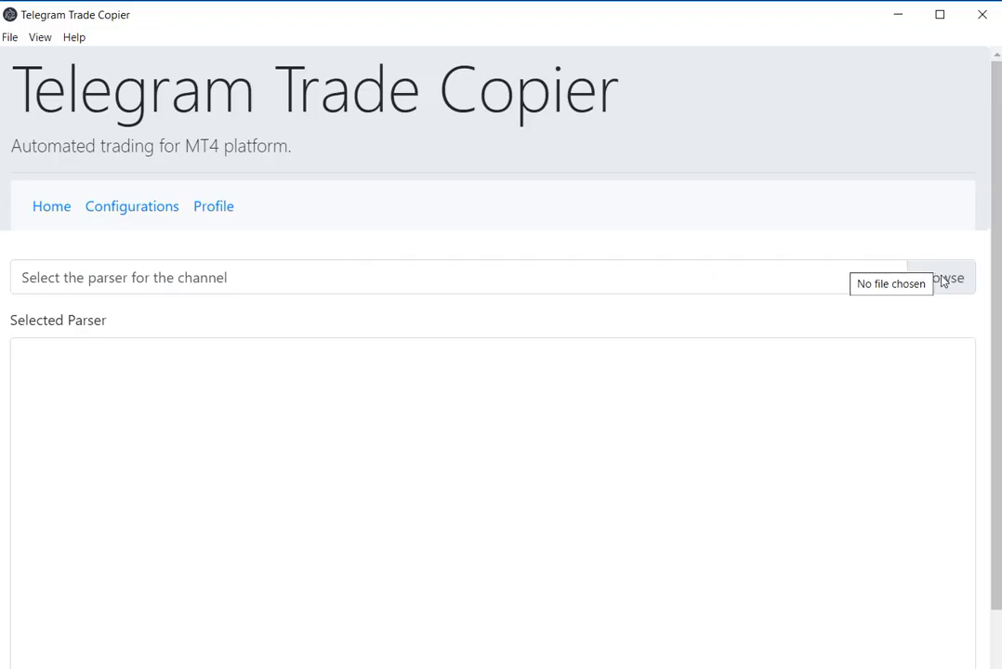
click(944, 278)
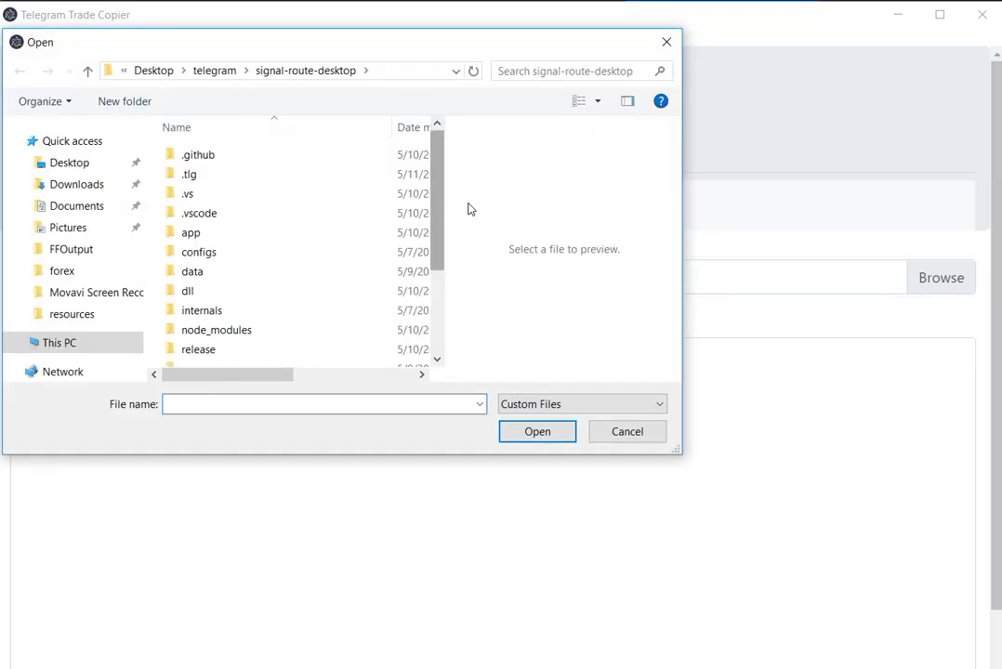
click(663, 44)
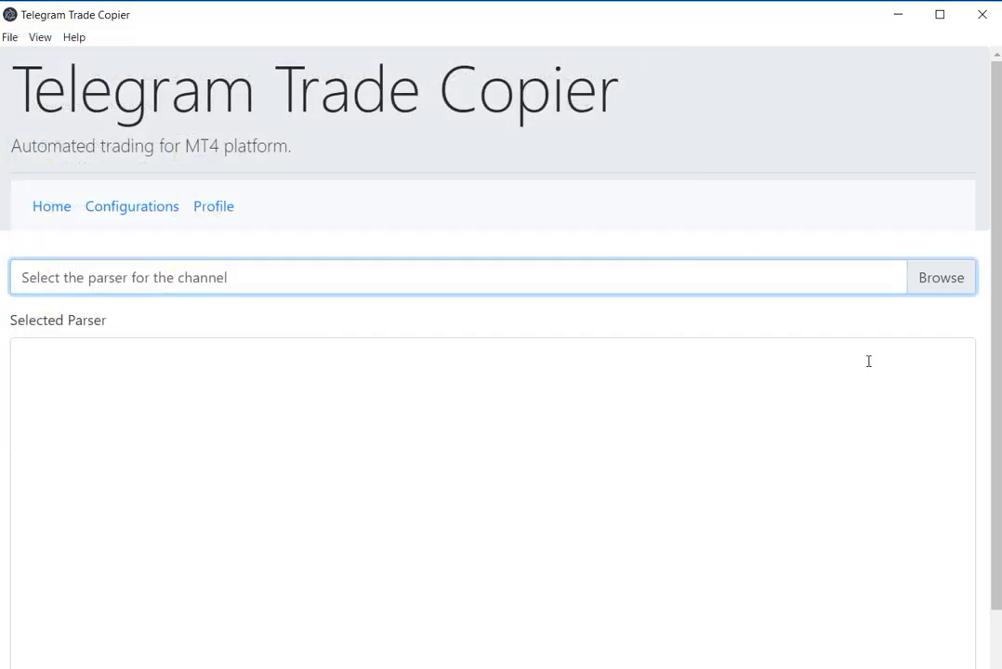
click(568, 291)
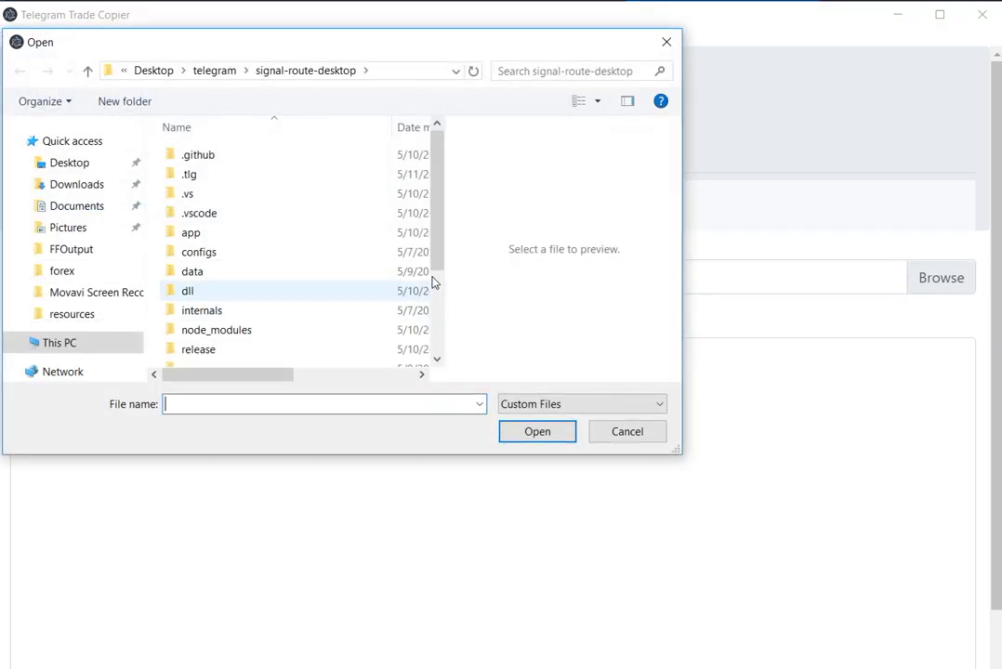
drag(439, 270, 443, 377)
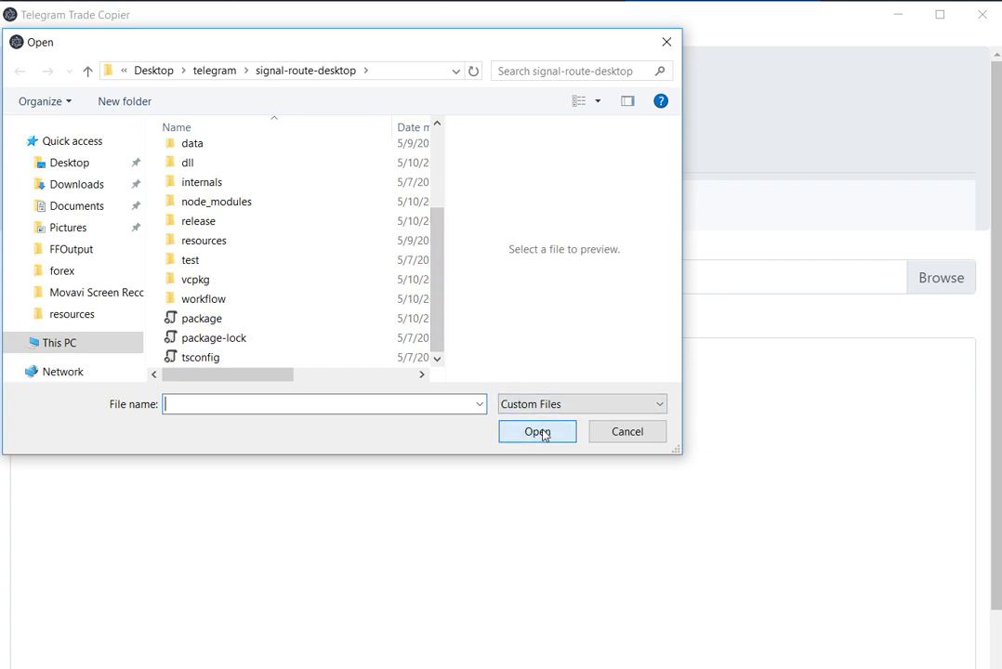
click(622, 430)
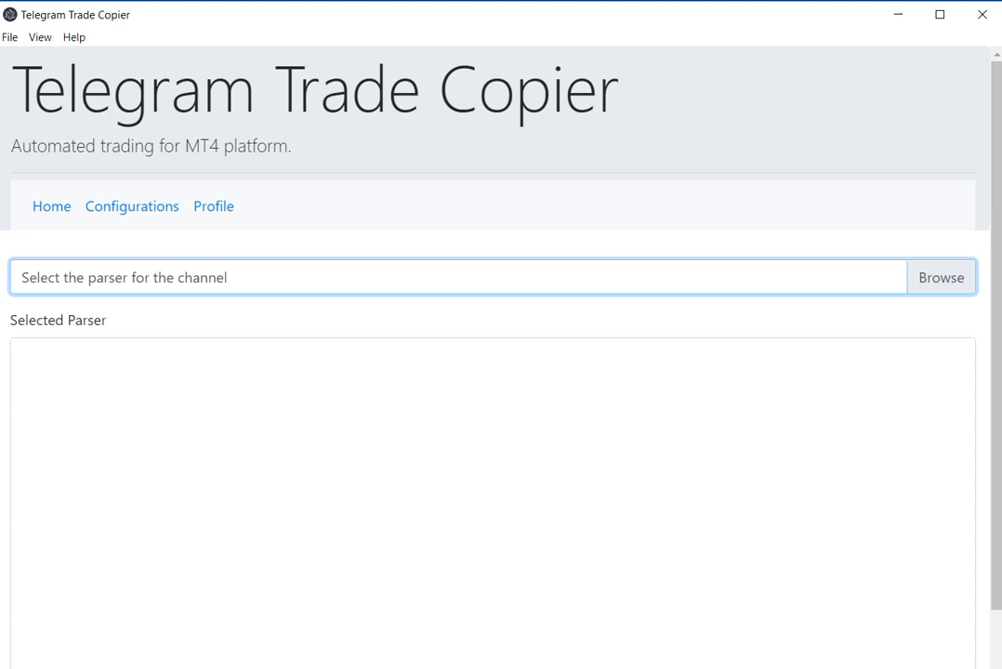
mouse_move(708, 668)
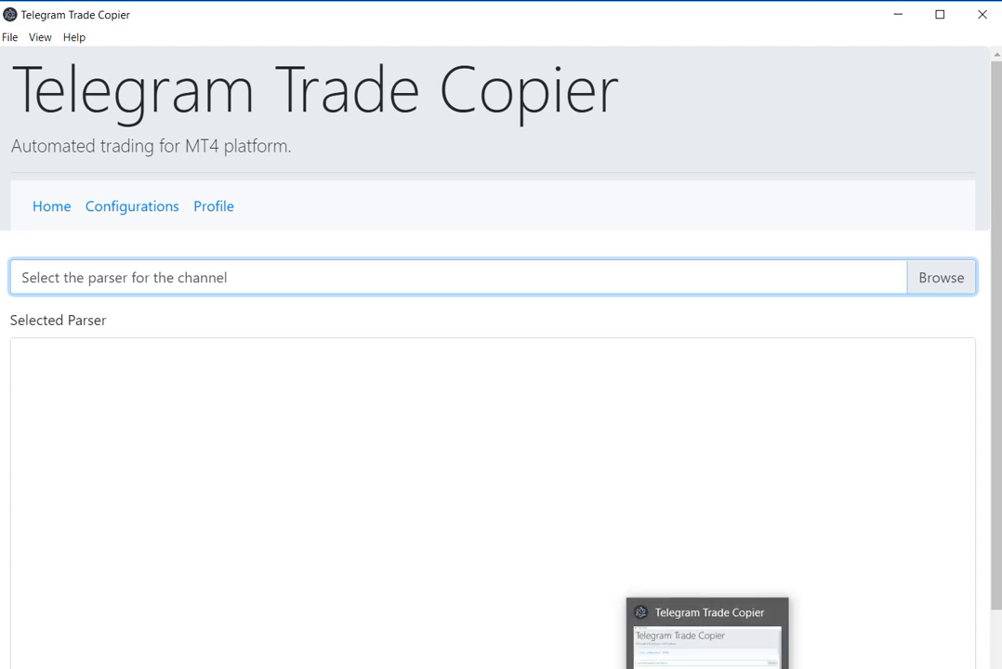
click(573, 664)
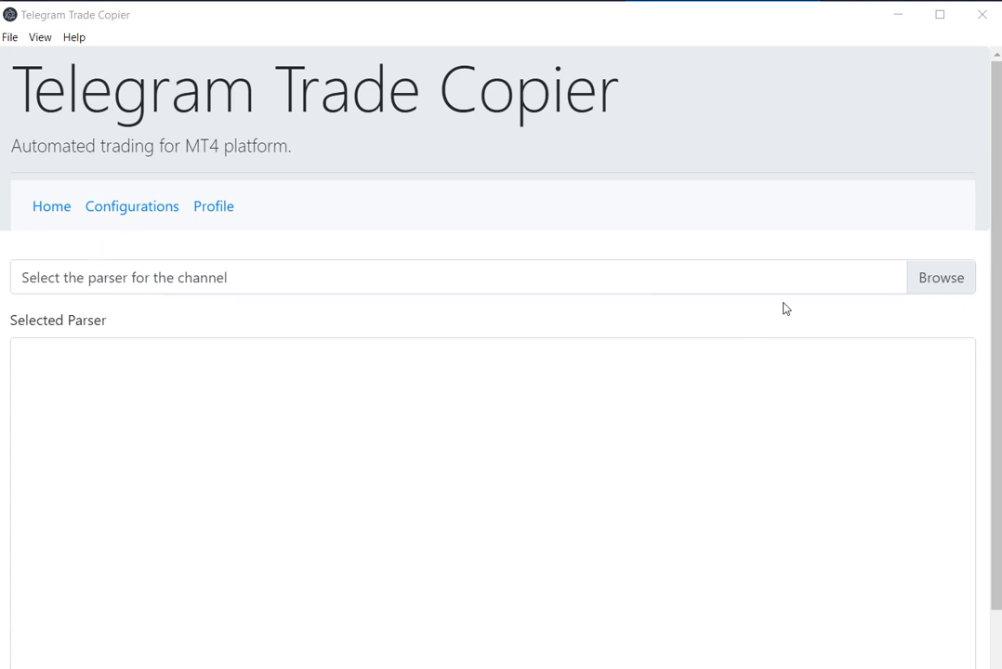
Load channel1.json from the TelegramTraderCopier folder as the channel parser, review its contents and save the configuration.
click(937, 280)
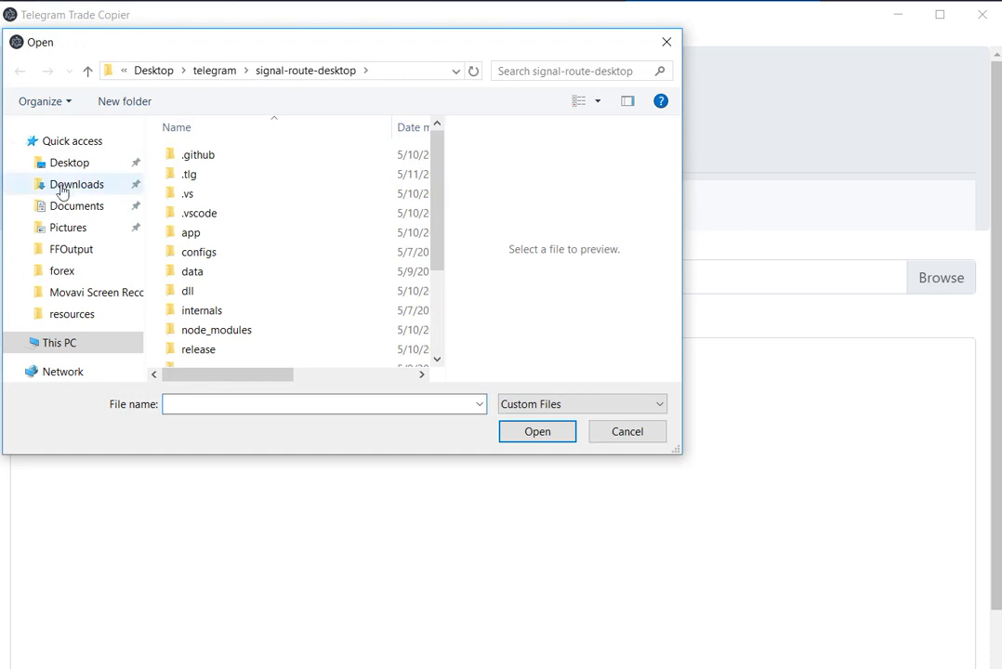
click(87, 71)
double_click(248, 194)
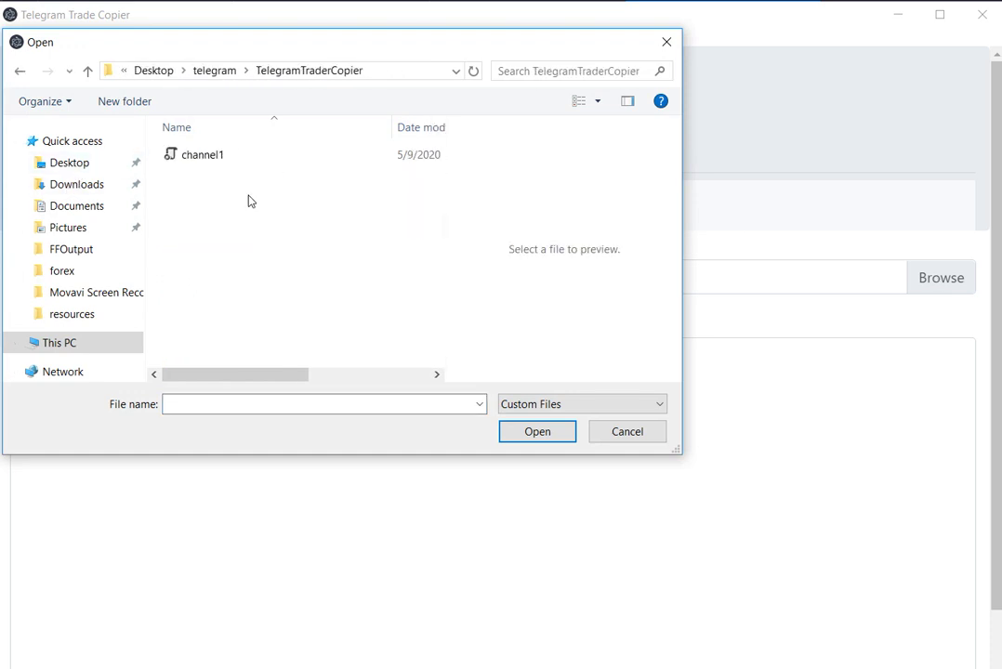
click(214, 160)
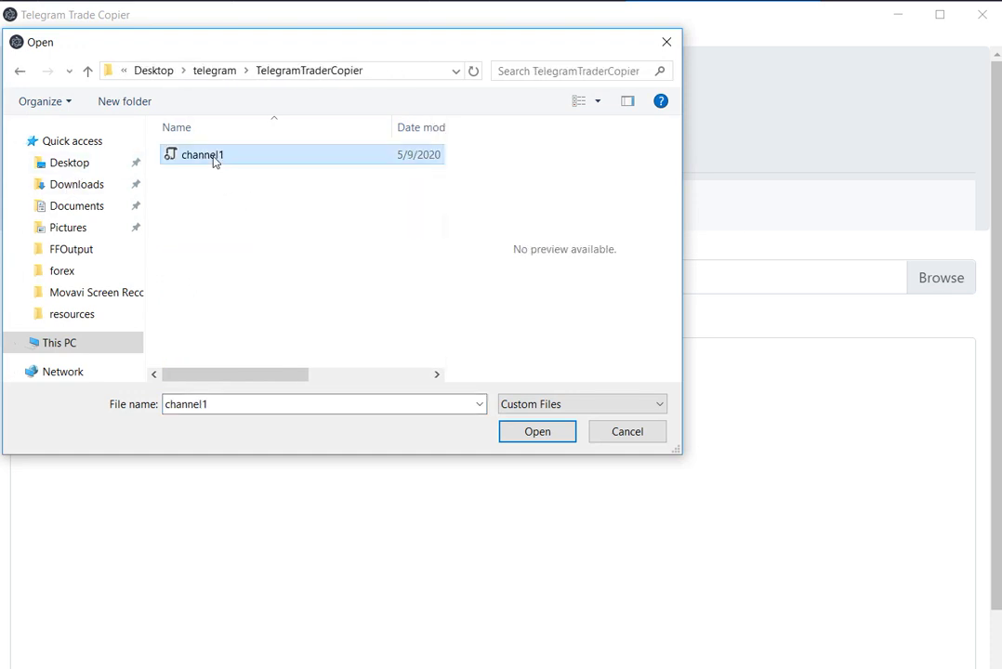
click(537, 432)
scroll(409, 459, down, 15)
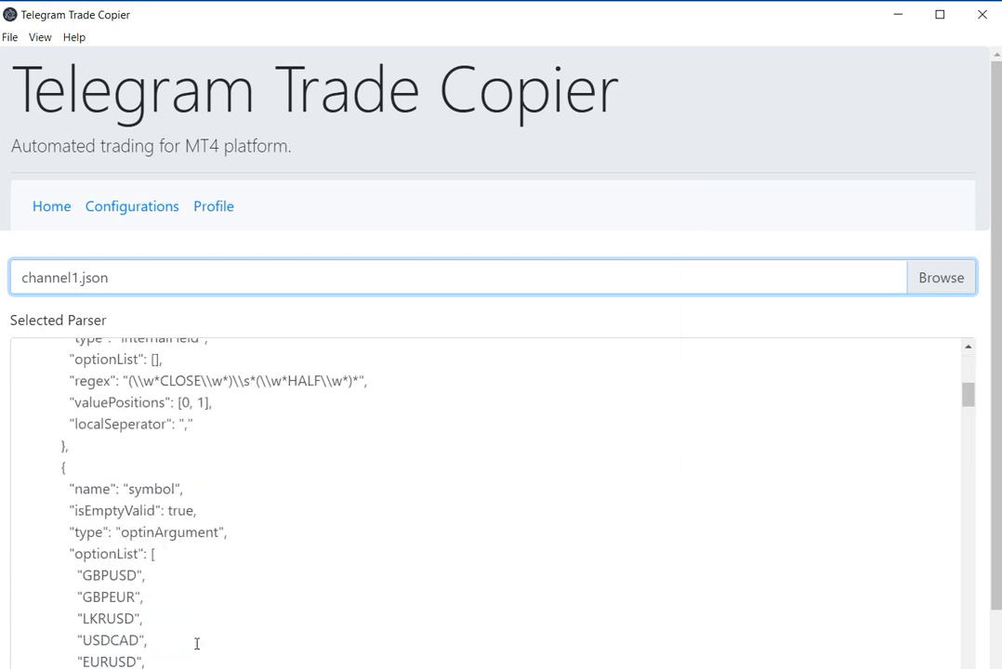
scroll(994, 571, down, 2)
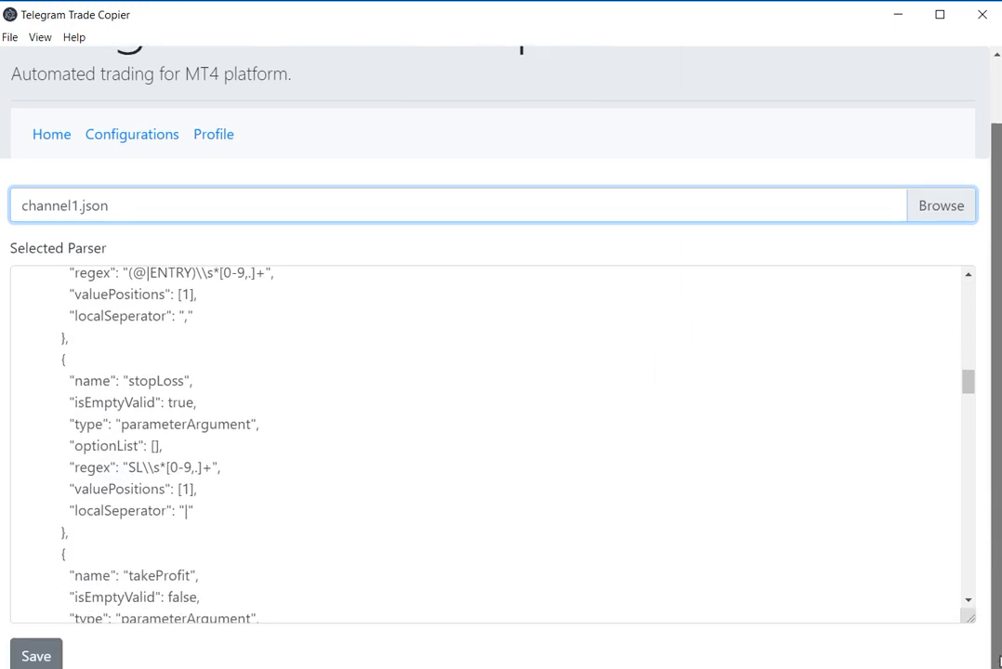
click(33, 653)
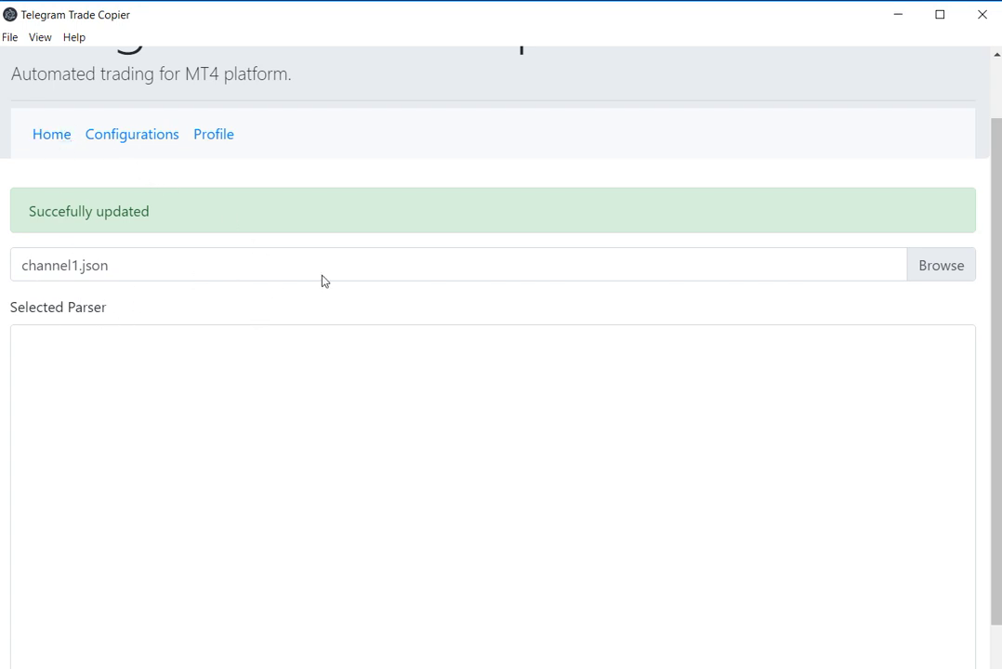
Post GBPUSD SELL, ENTRY 1.9997, SL 0.9680, TP 0.9745, TP 0.9775, TP 0.9825 in Telegram's TestPrivateChannel and view Trade Copier's home page.
click(46, 133)
key(alt+Tab)
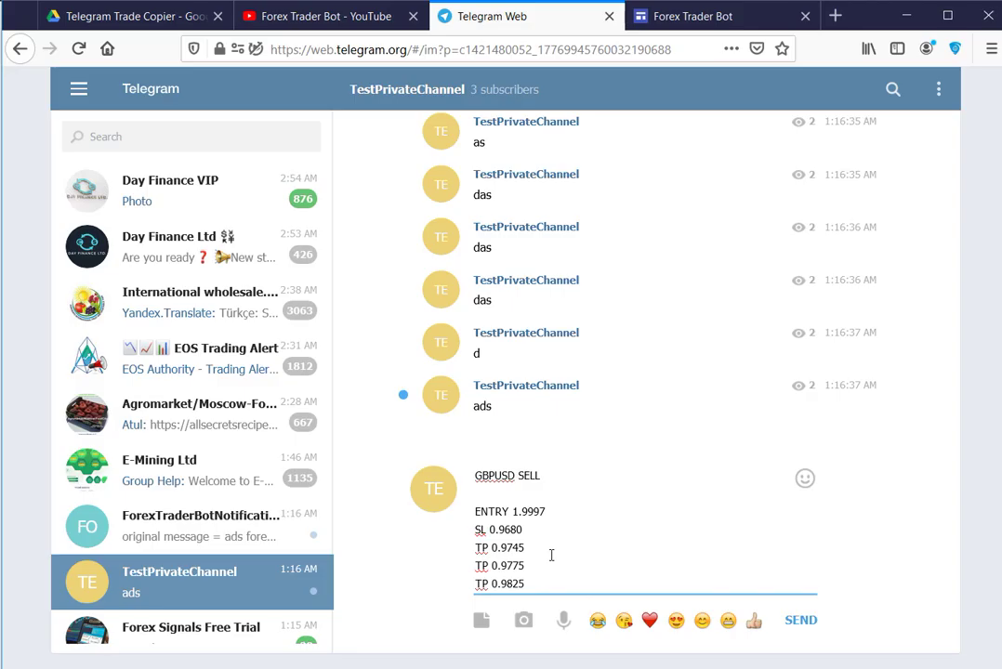
click(805, 624)
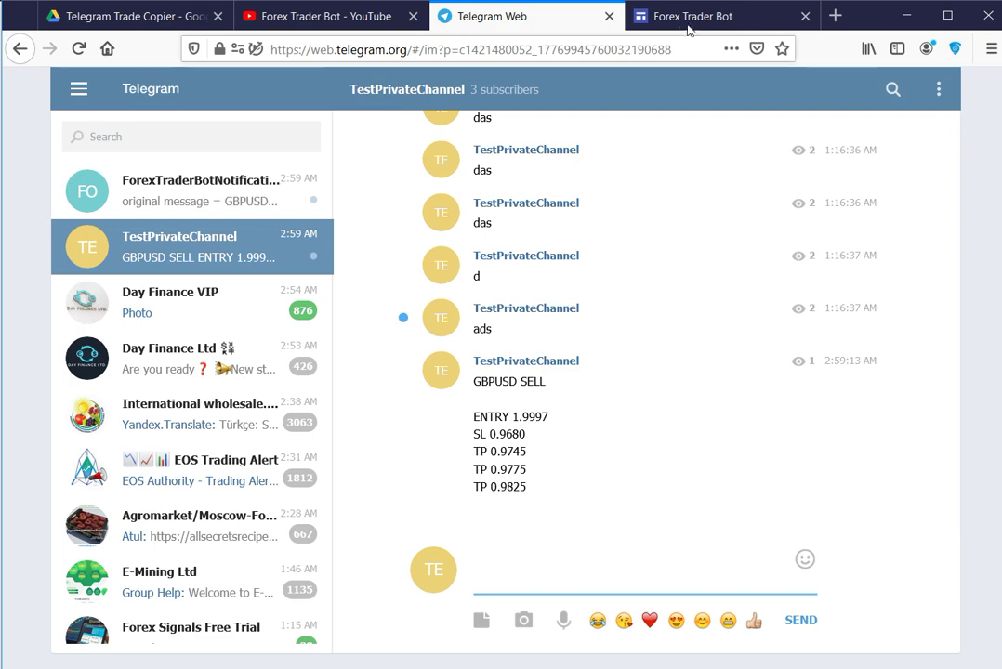
key(alt+Tab)
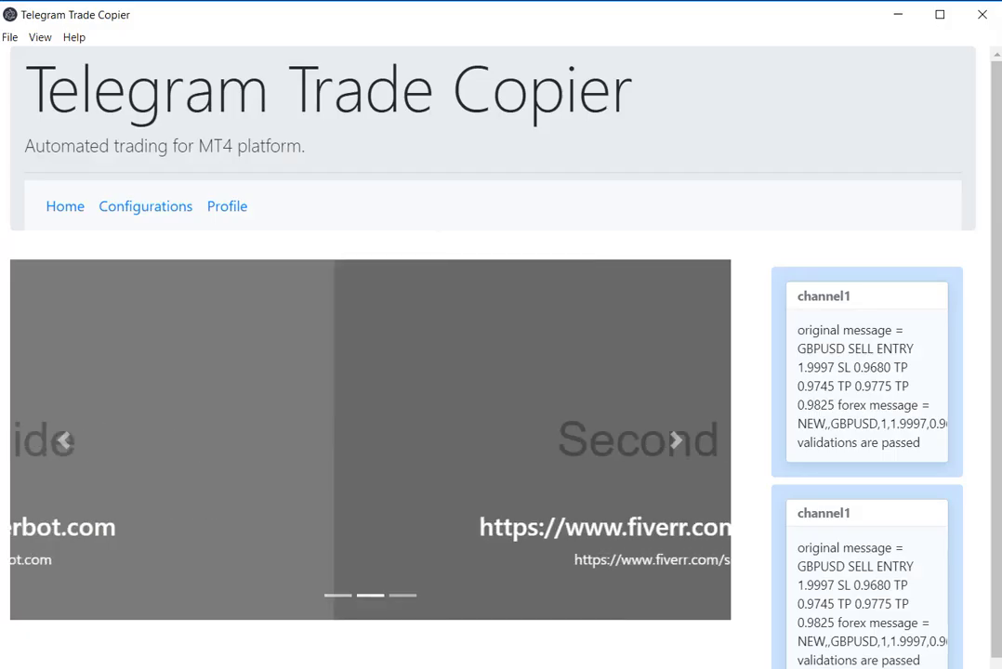
Highlight the original message and take-profit values in the second channel1 entry of Trade Copier's message log.
scroll(762, 586, down, 1)
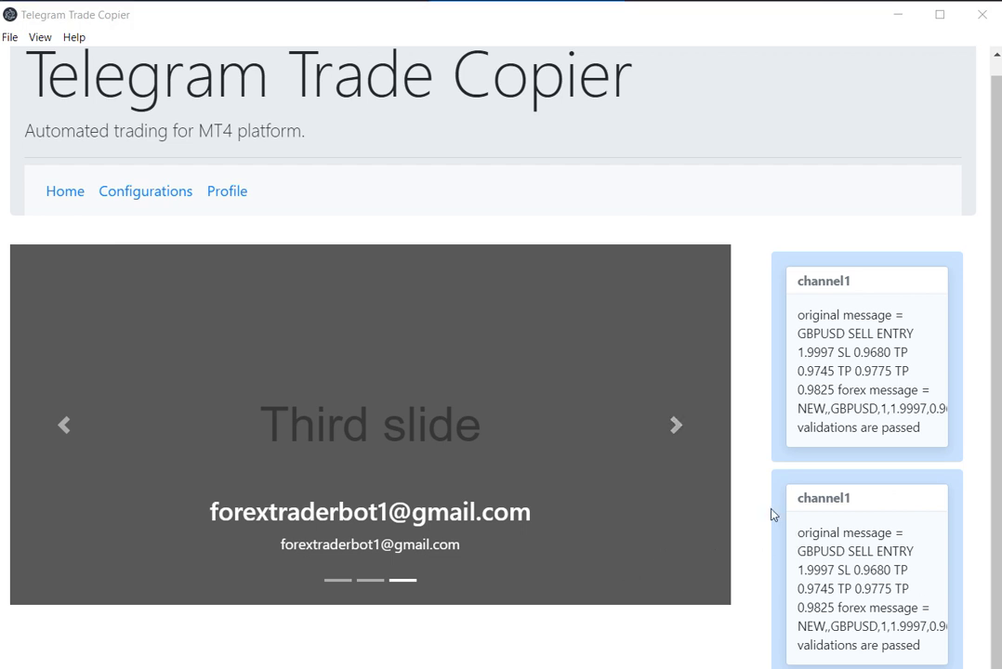
drag(798, 532, 865, 650)
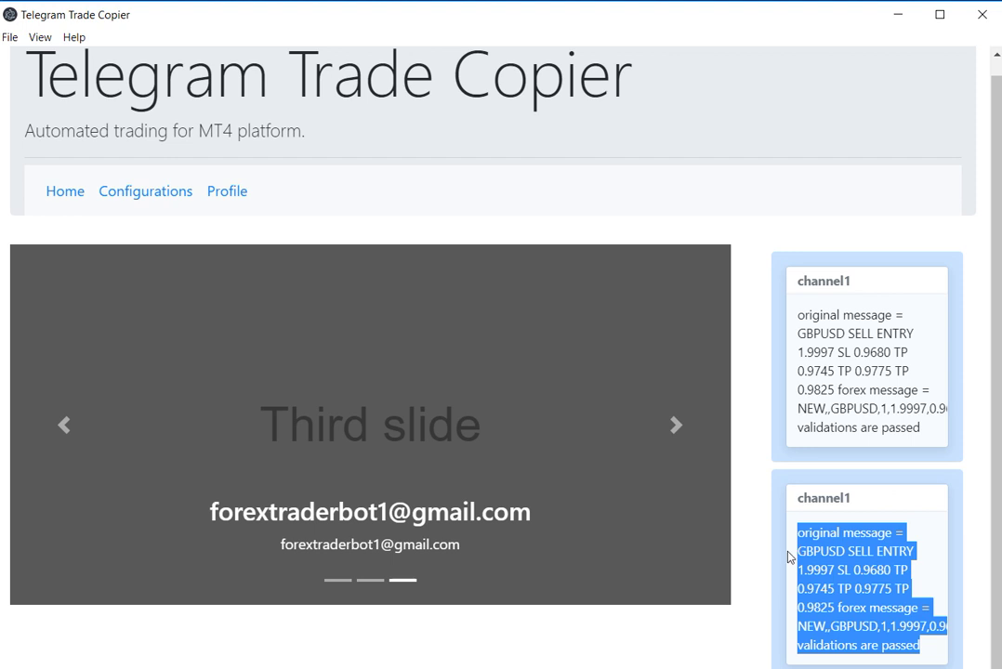
drag(796, 547, 920, 571)
click(795, 592)
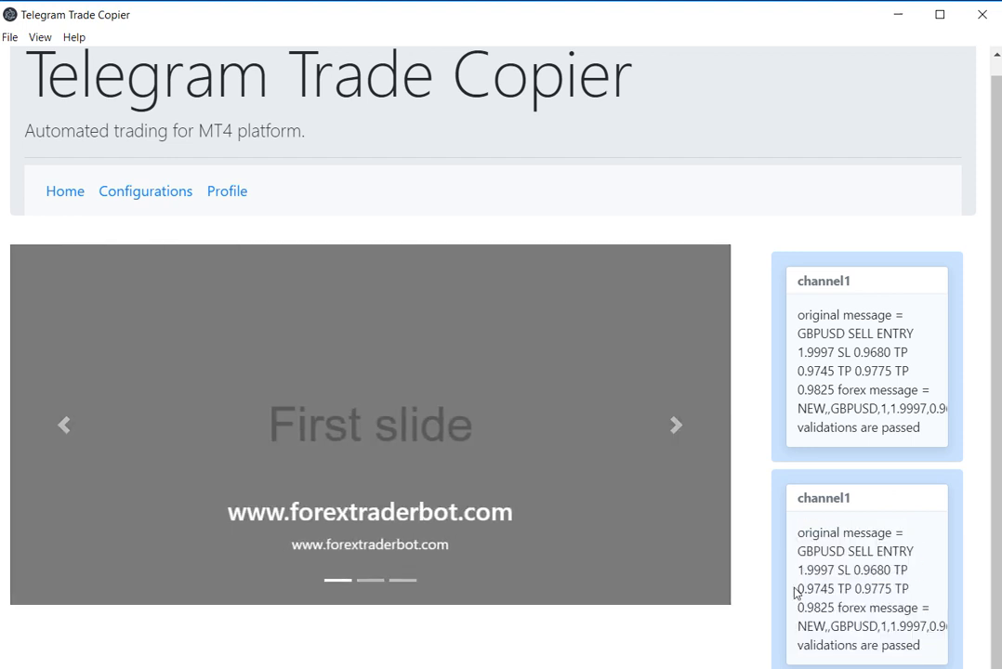
drag(796, 592, 821, 589)
Post a signal without a symbol in Telegram's TestPrivateChannel: SELL, ENTRY 1.9997, SL 0.9680, TP 0.9745, TP 0.9775, TP 0.9825.
key(alt+Tab)
click(532, 550)
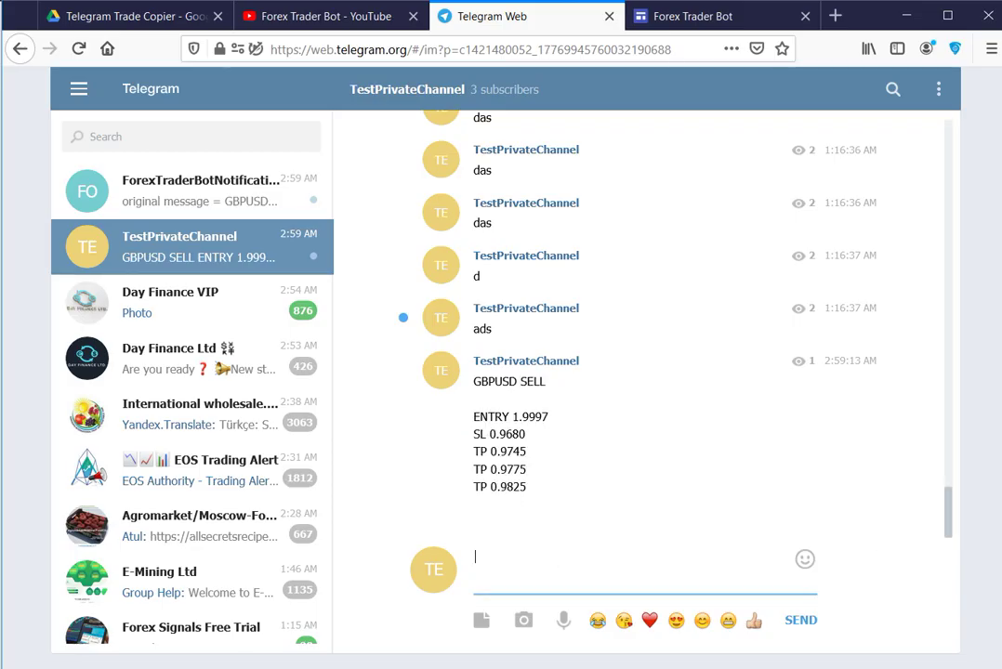
key(alt+Tab)
click(511, 576)
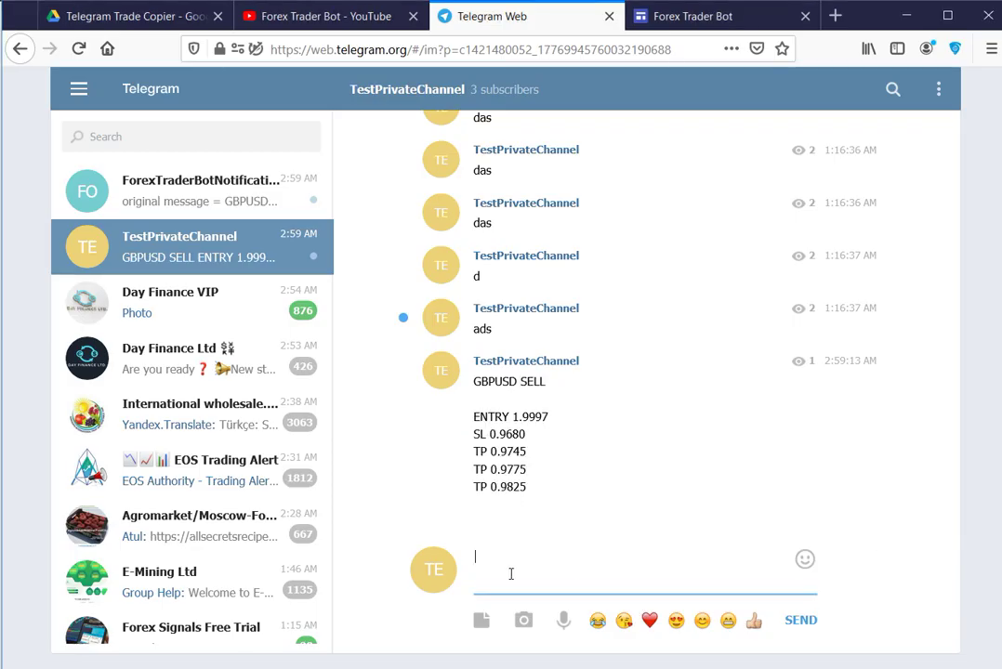
text(SELL  ENTRY 1.9997 SL 0.9680 TP 0.9745 TP 0.9775 TP 0.9825)
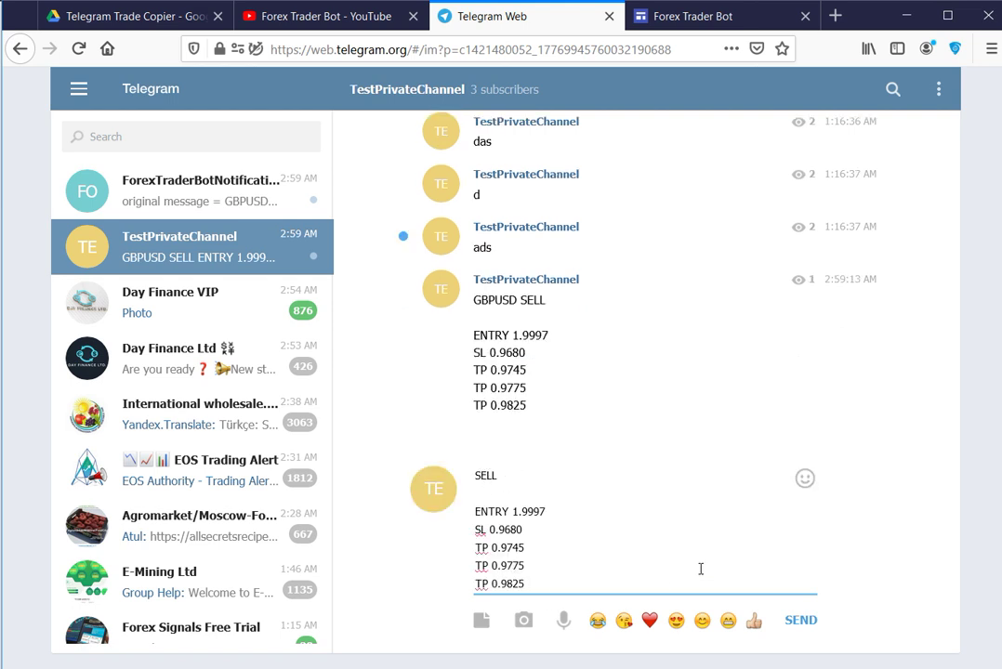
click(800, 620)
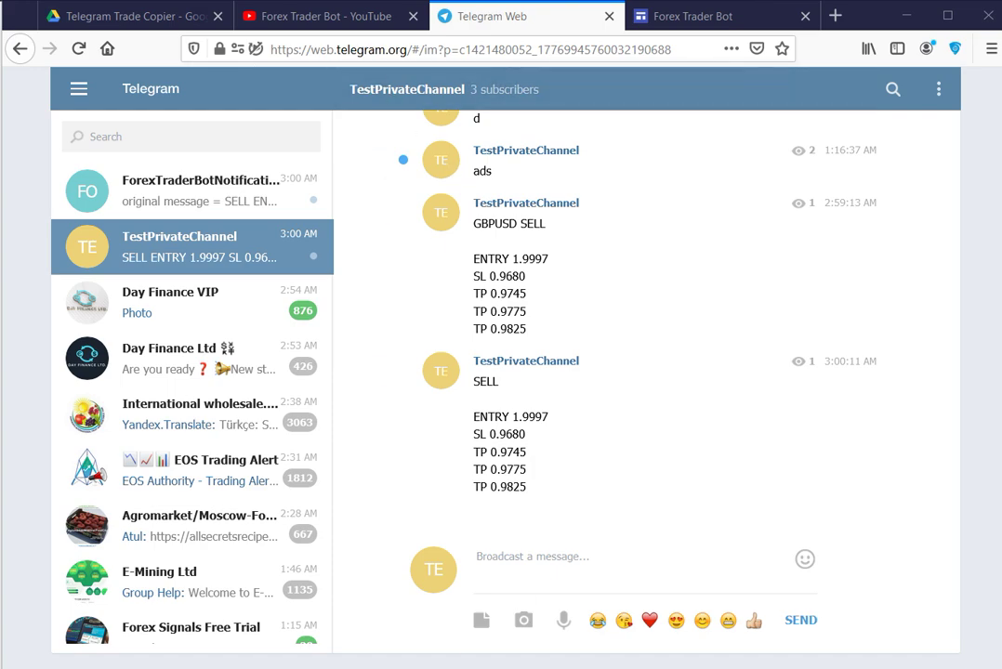
Return to Telegram Trade Copier and highlight the validation error text in the newest channel1 log entry.
key(alt+Tab)
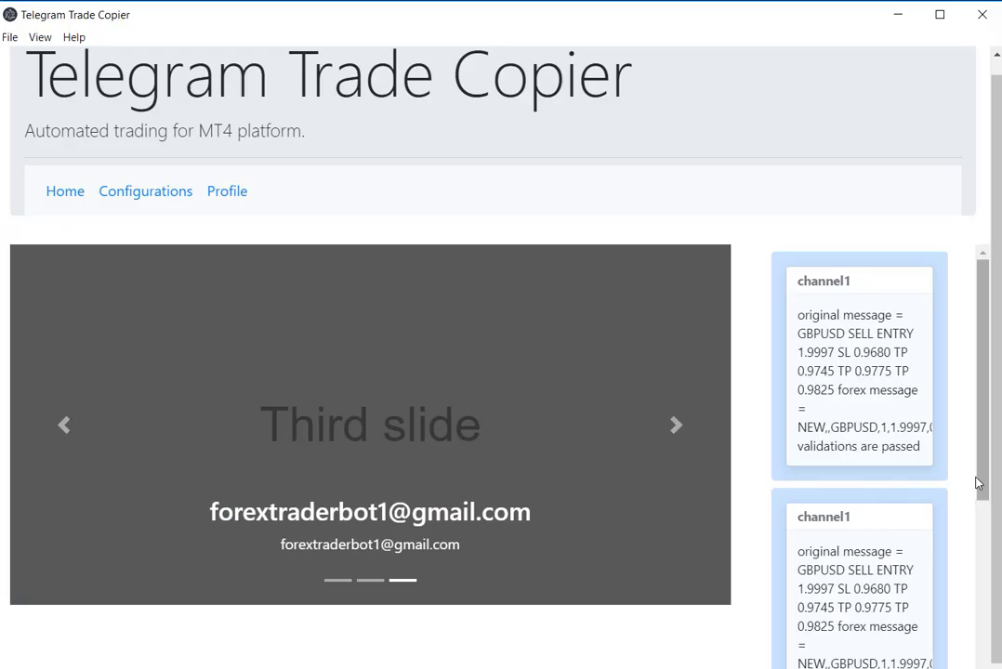
drag(977, 482, 974, 662)
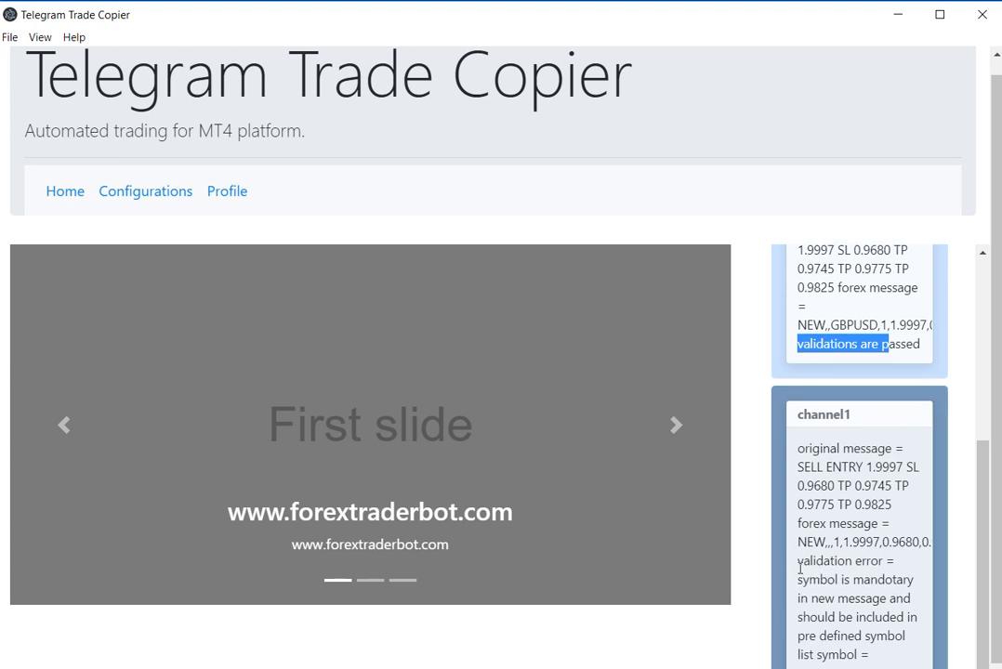
drag(798, 578, 869, 654)
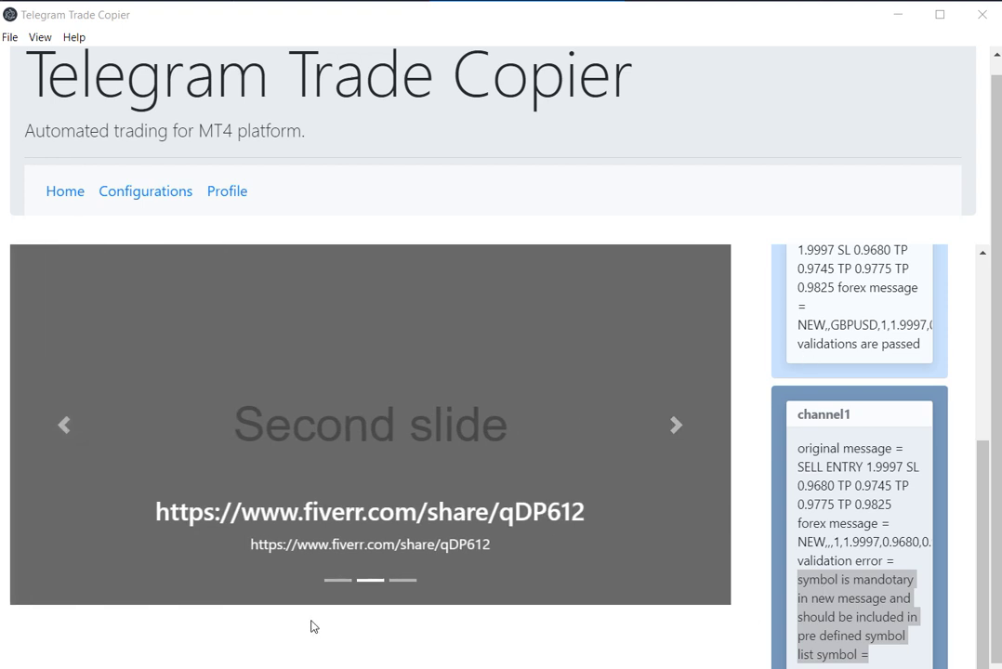
Switch to the TelegramTraderCopier folder in File Explorer and copy ForexSignalClient.ex4.
key(alt+Tab)
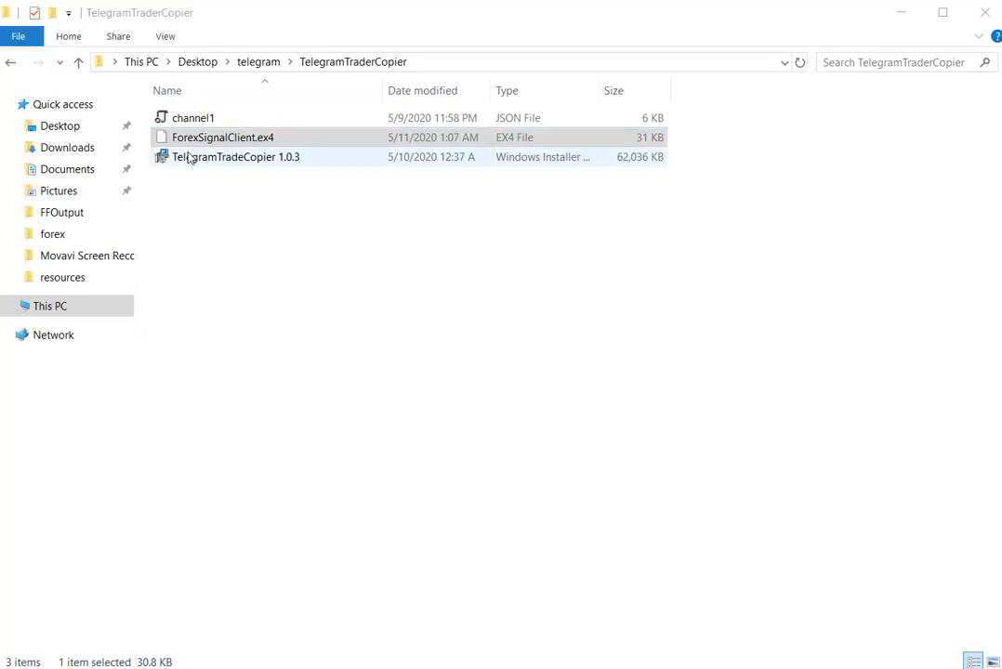
click(228, 139)
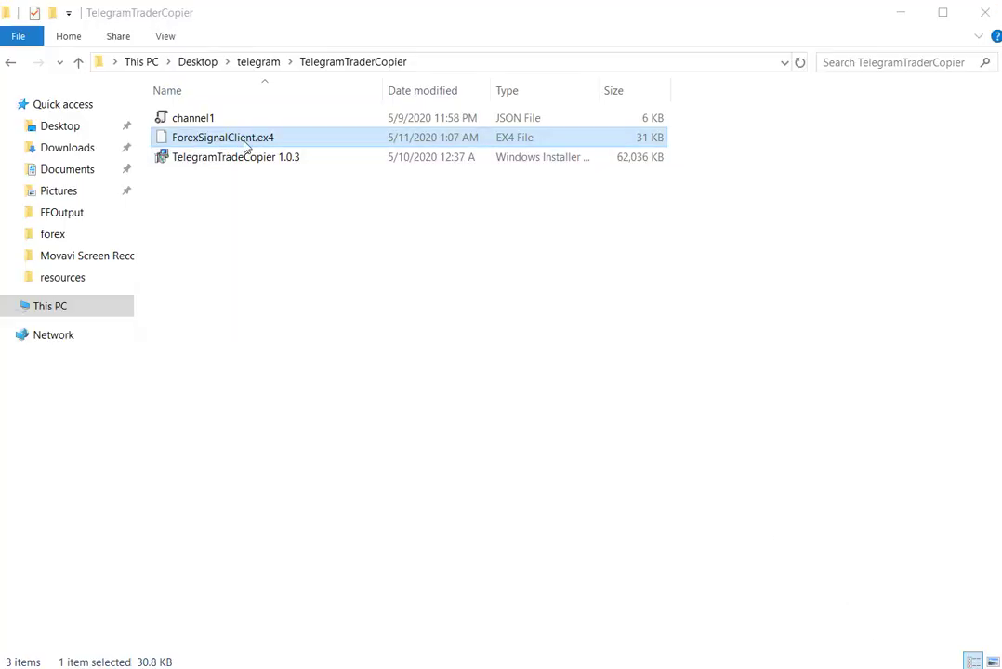
click(269, 144)
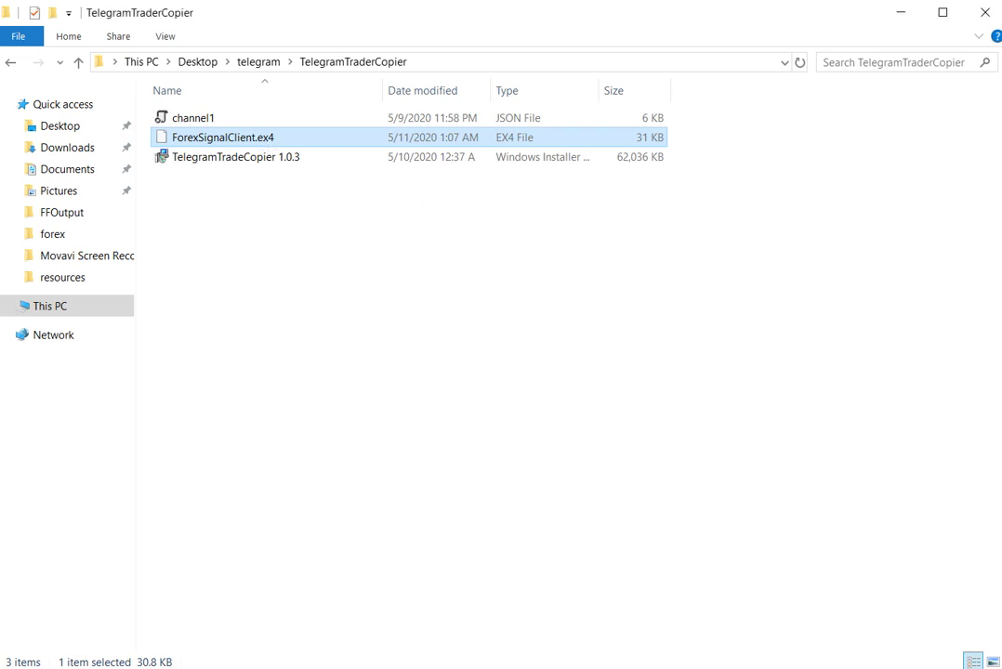
Open MetaTrader's Experts folder from ForexSignalClient.mq4 in MetaEditor and paste ForexSignalClient.ex4 there, replacing the existing file.
key(alt+Tab)
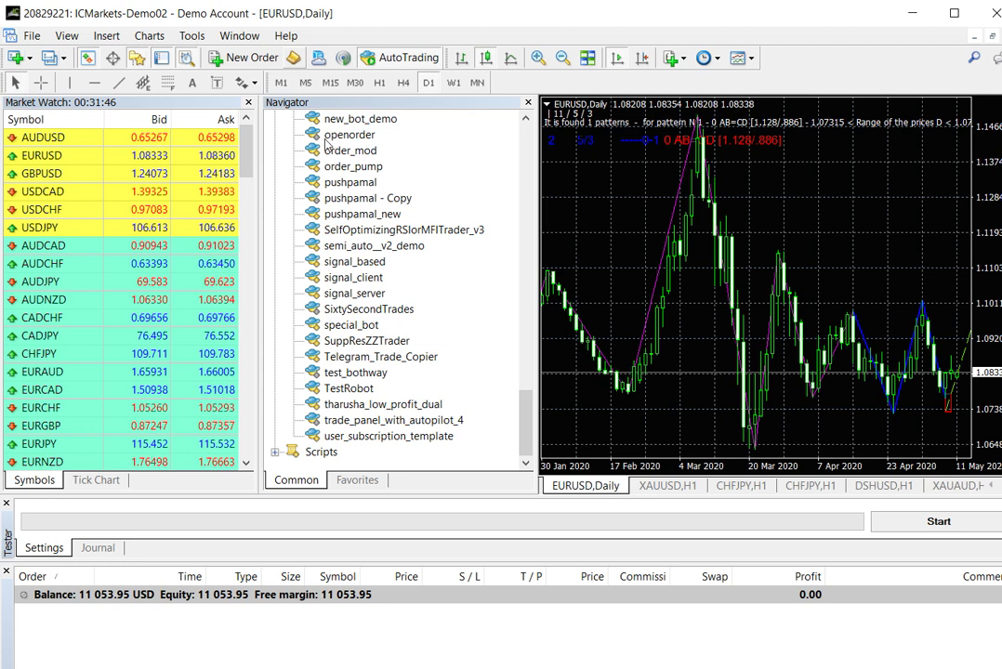
click(294, 58)
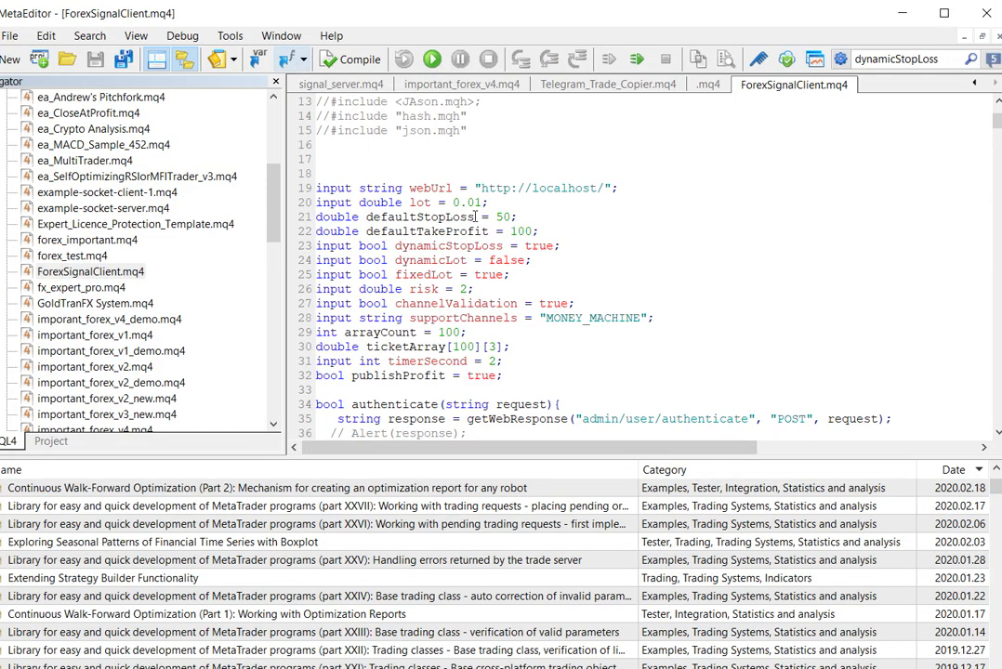
click(112, 270)
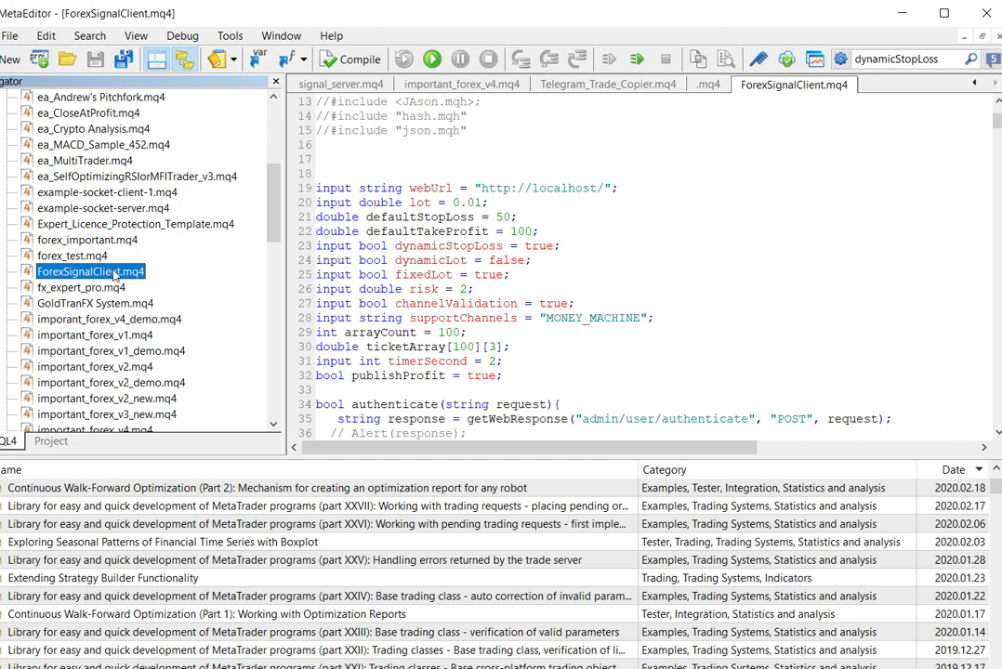
right_click(113, 275)
click(172, 299)
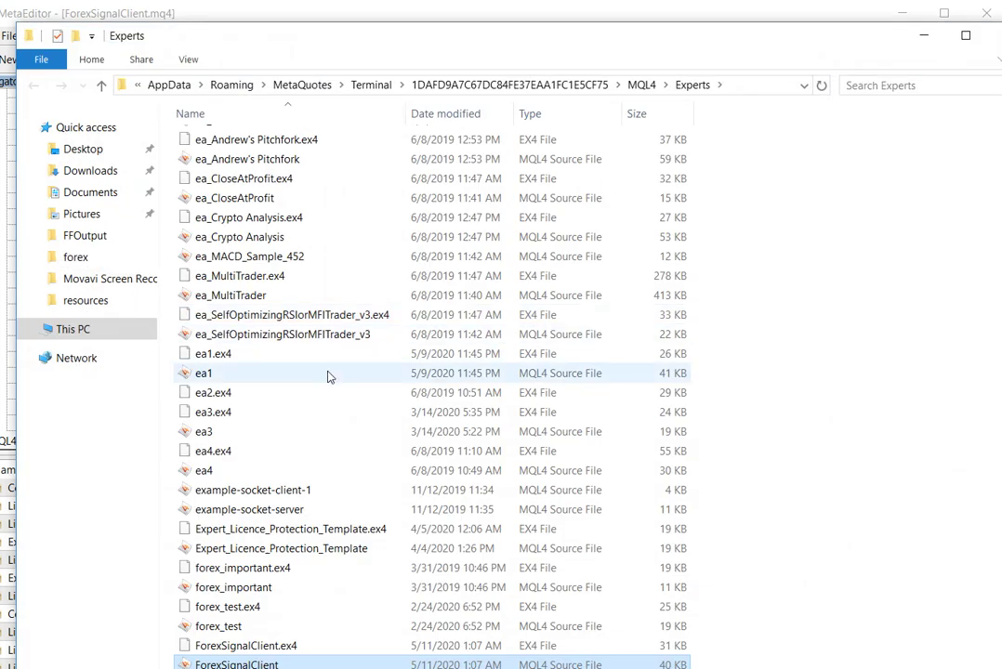
key(ctrl+v)
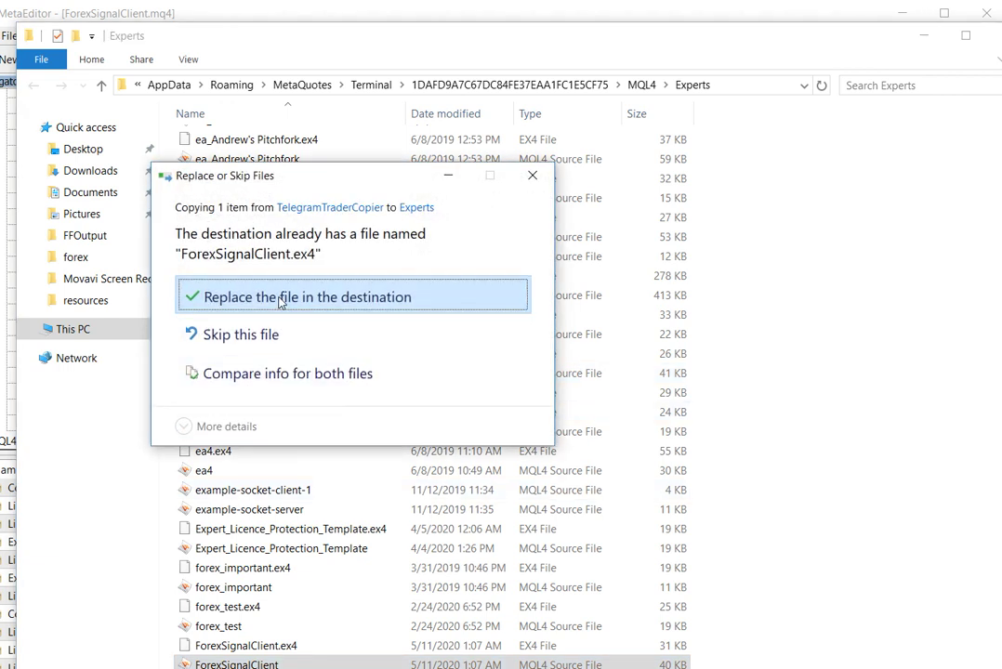
click(347, 292)
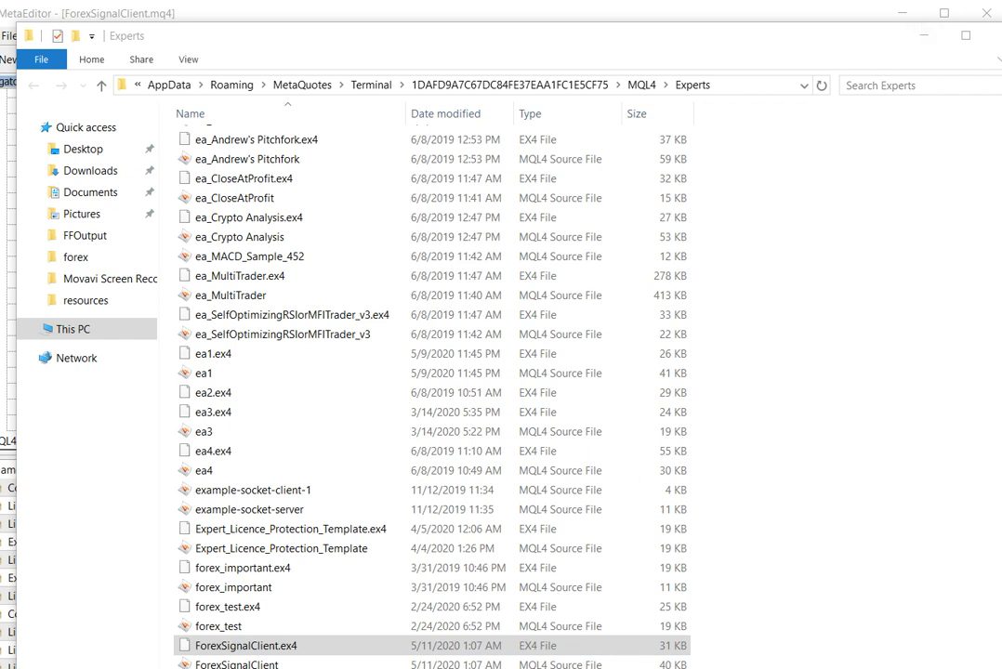
Switch to MetaTrader, open the ForexSignalClient expert's inputs, highlight the webUrl value and close the dialog without applying it.
key(alt+Tab)
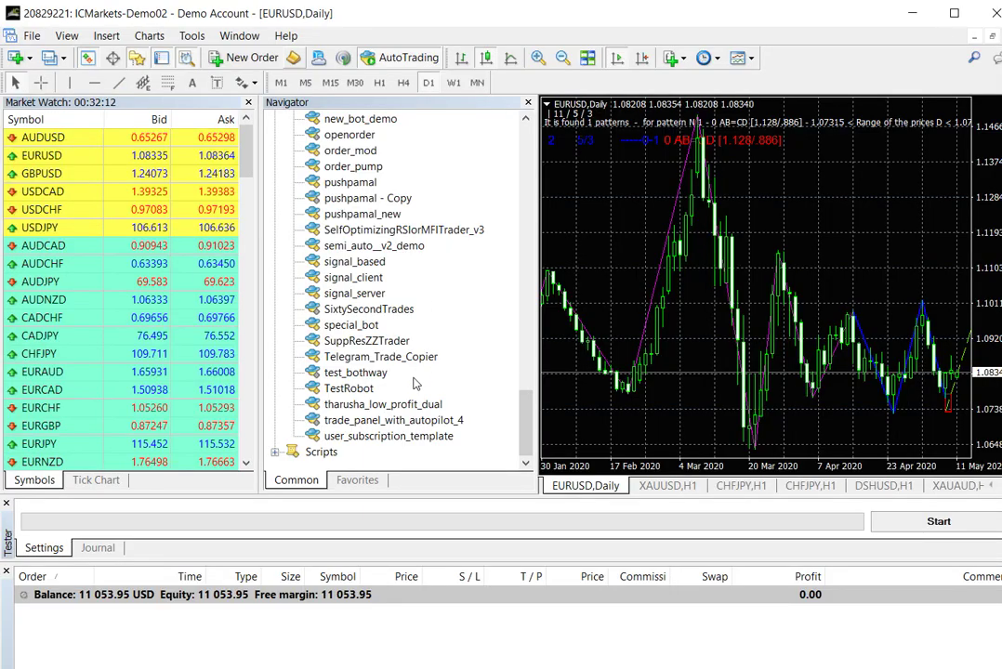
scroll(400, 382, up, 8)
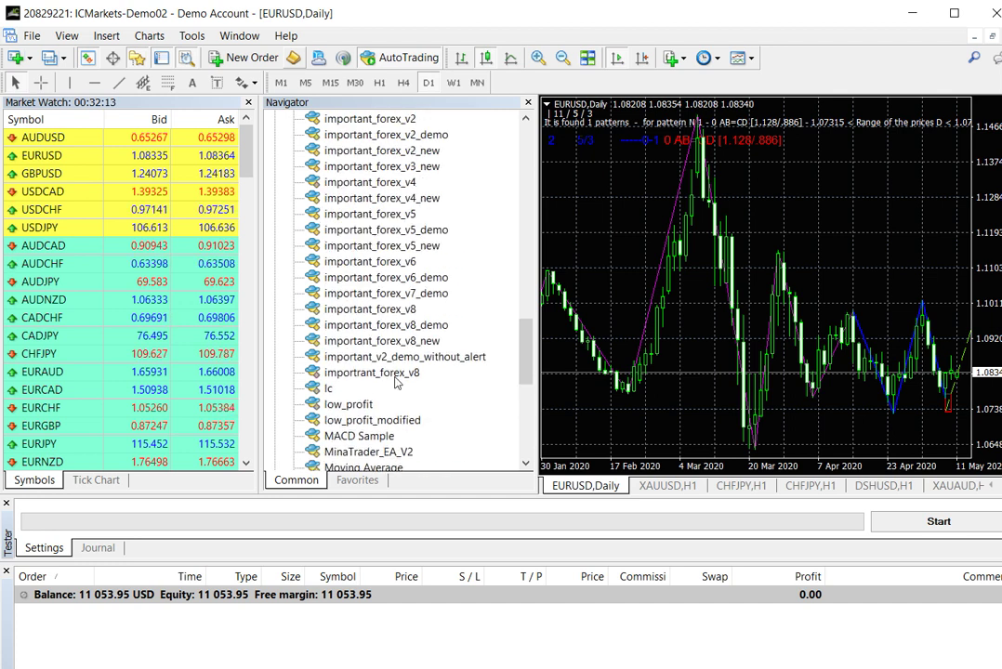
scroll(395, 377, up, 8)
scroll(389, 307, down, 2)
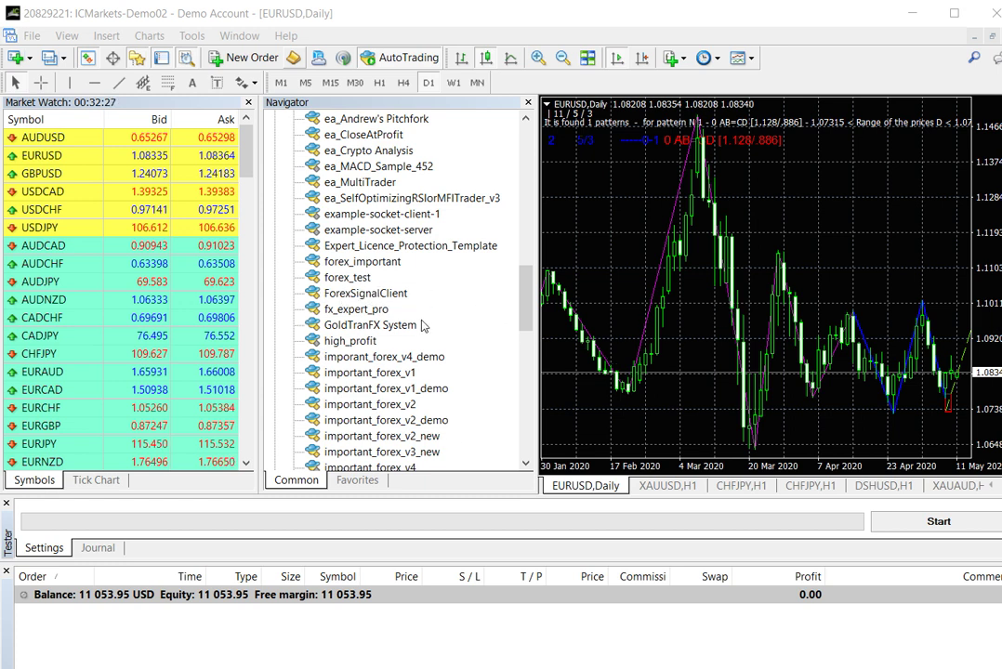
double_click(357, 296)
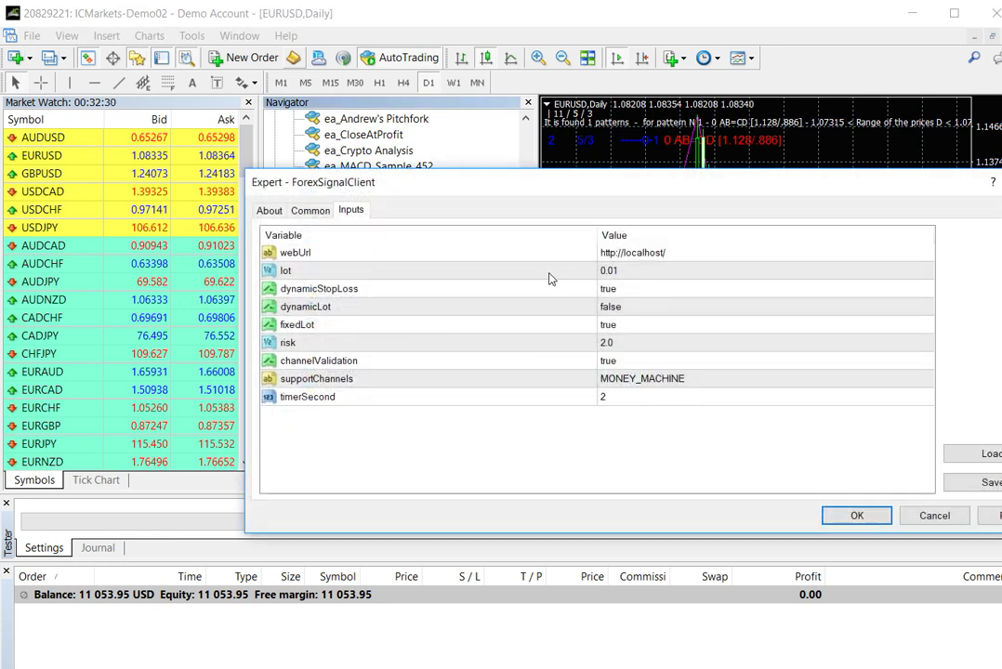
click(674, 256)
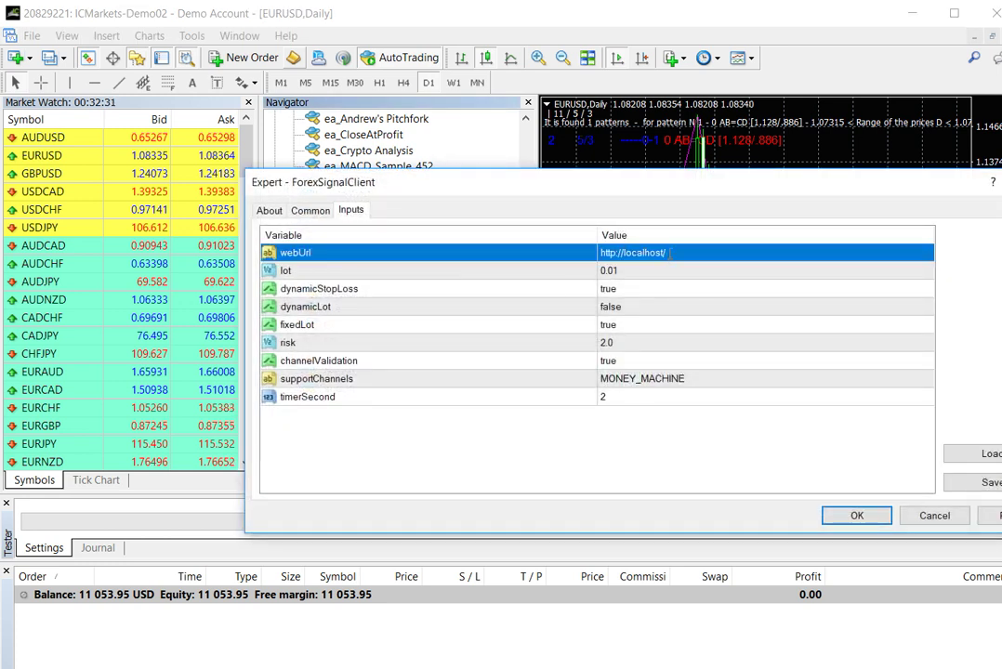
click(669, 253)
click(693, 252)
drag(677, 256, 603, 252)
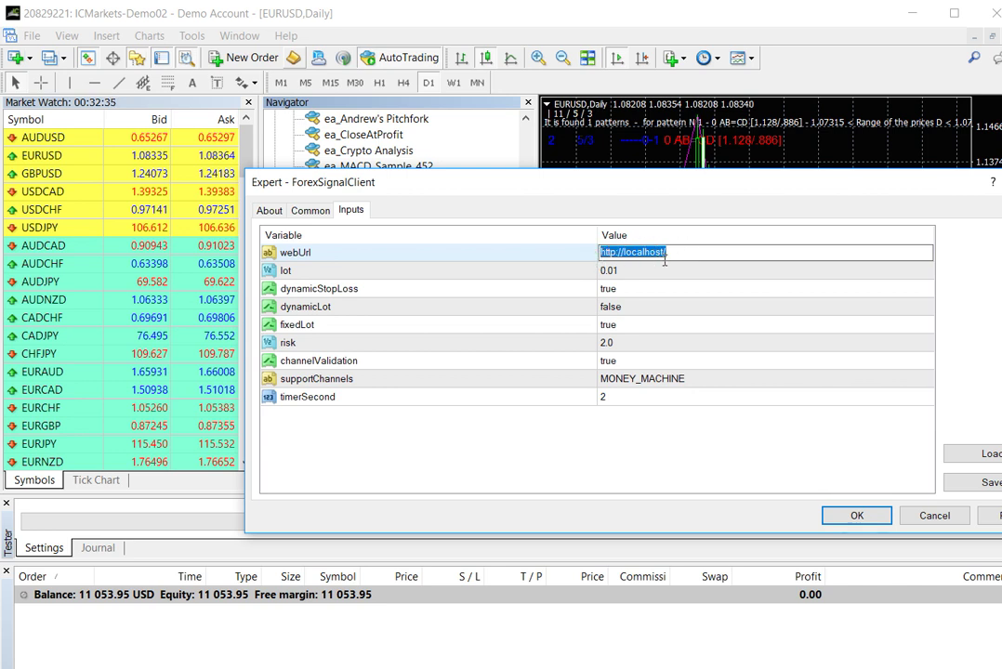
key(Return)
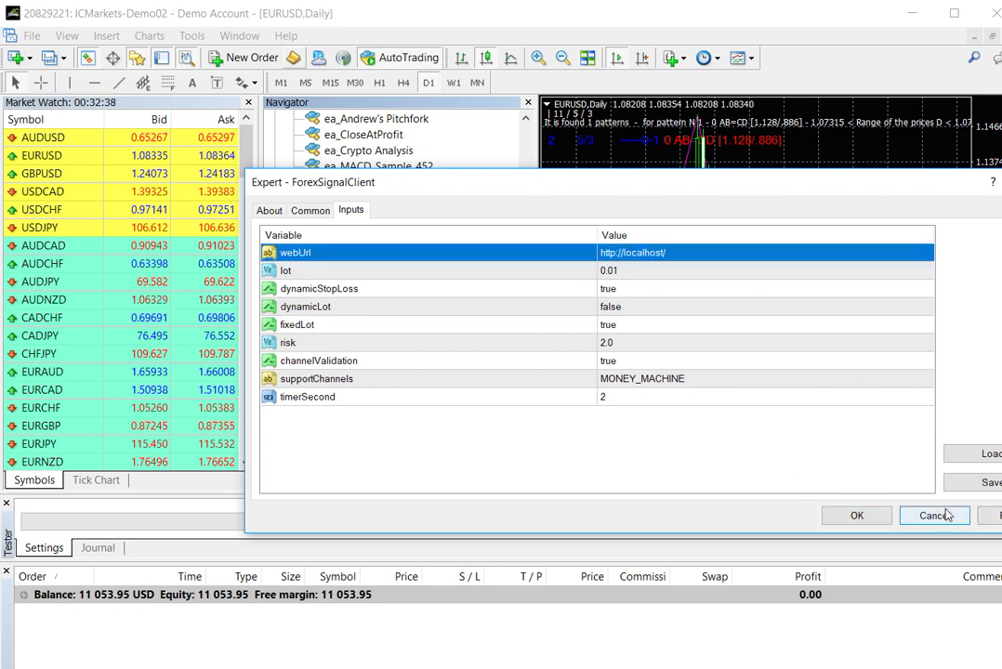
click(928, 518)
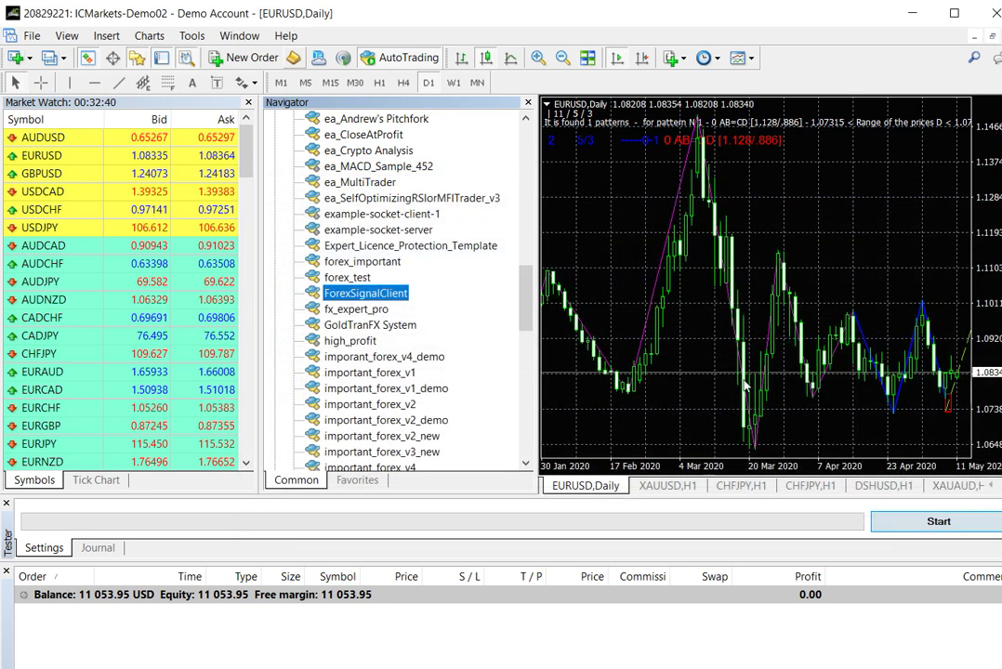
click(191, 35)
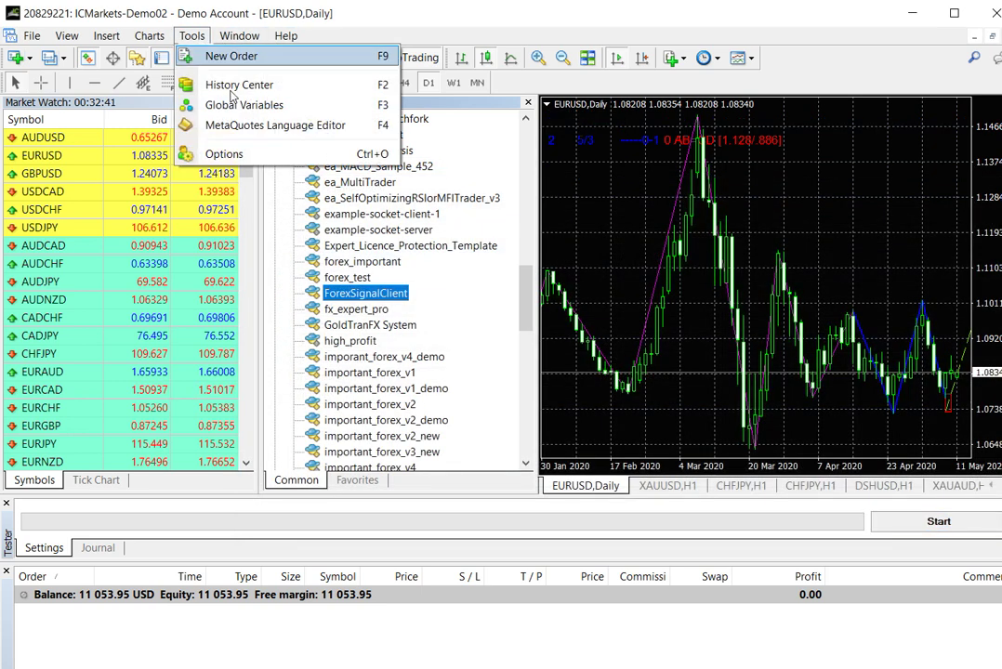
click(226, 153)
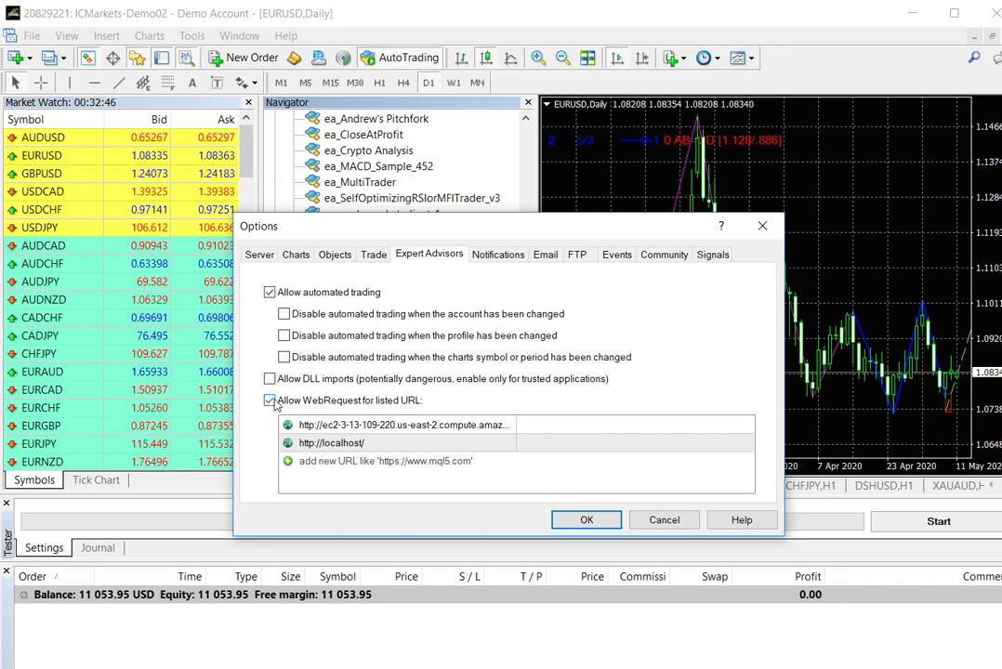
double_click(379, 445)
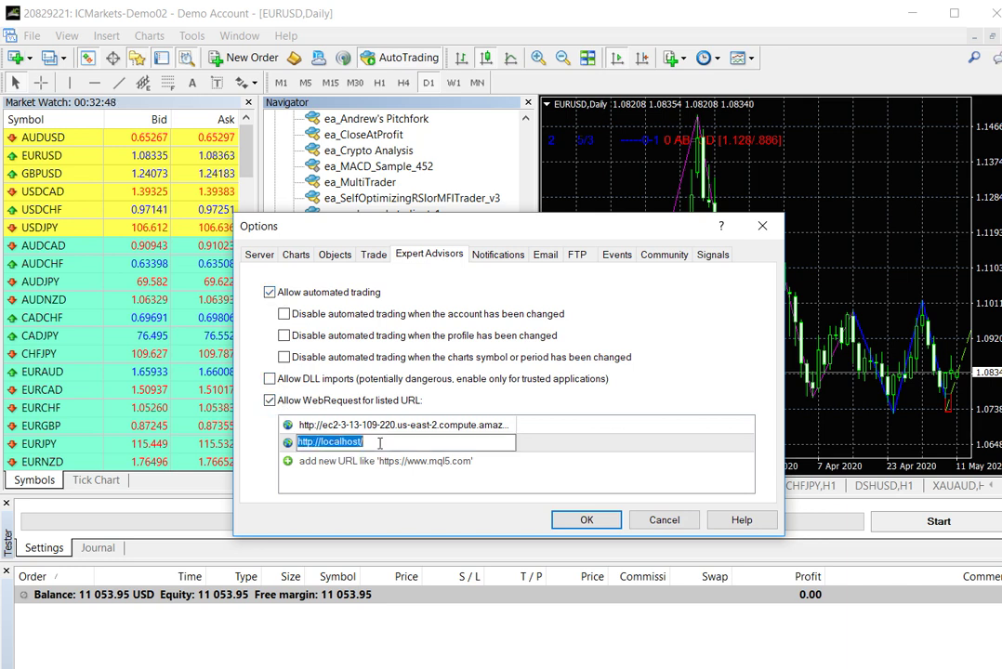
click(297, 444)
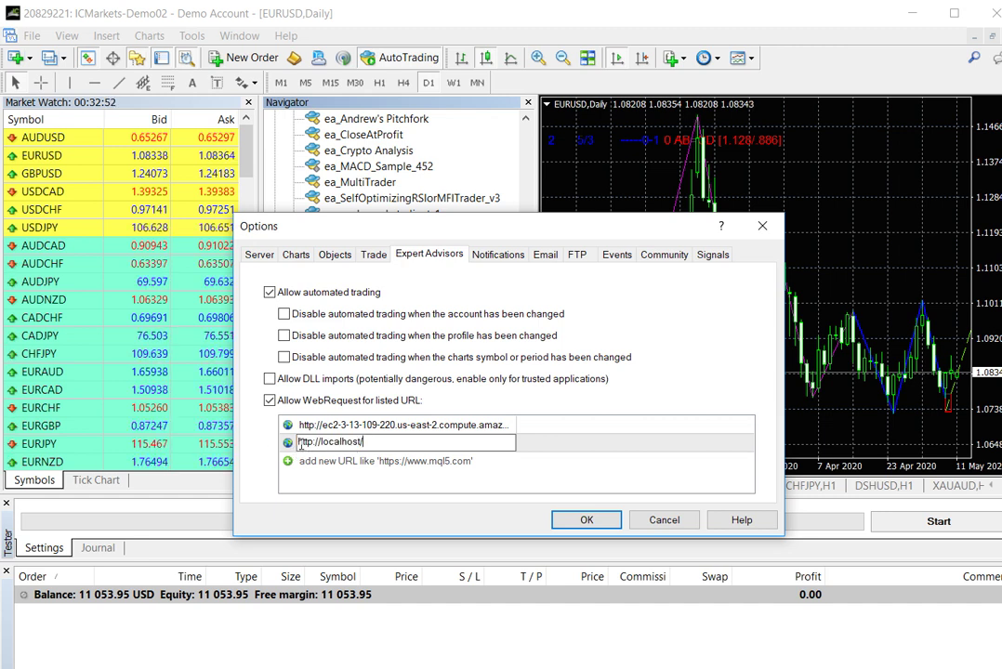
drag(300, 444, 368, 445)
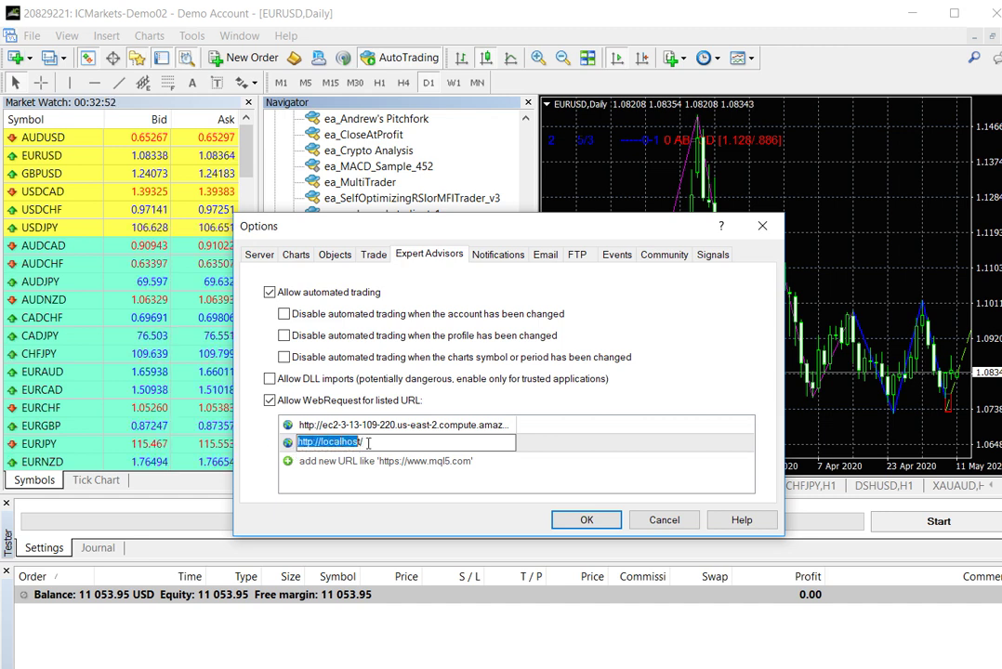
click(588, 522)
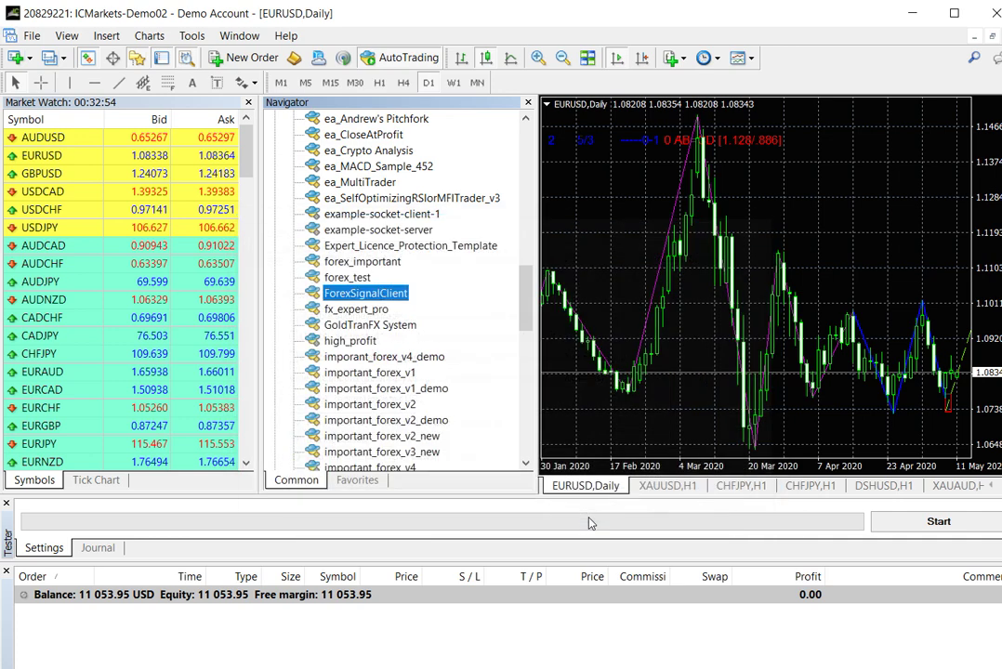
Attach the ForexSignalClient expert to the EURUSD Daily chart with its default inputs.
double_click(388, 295)
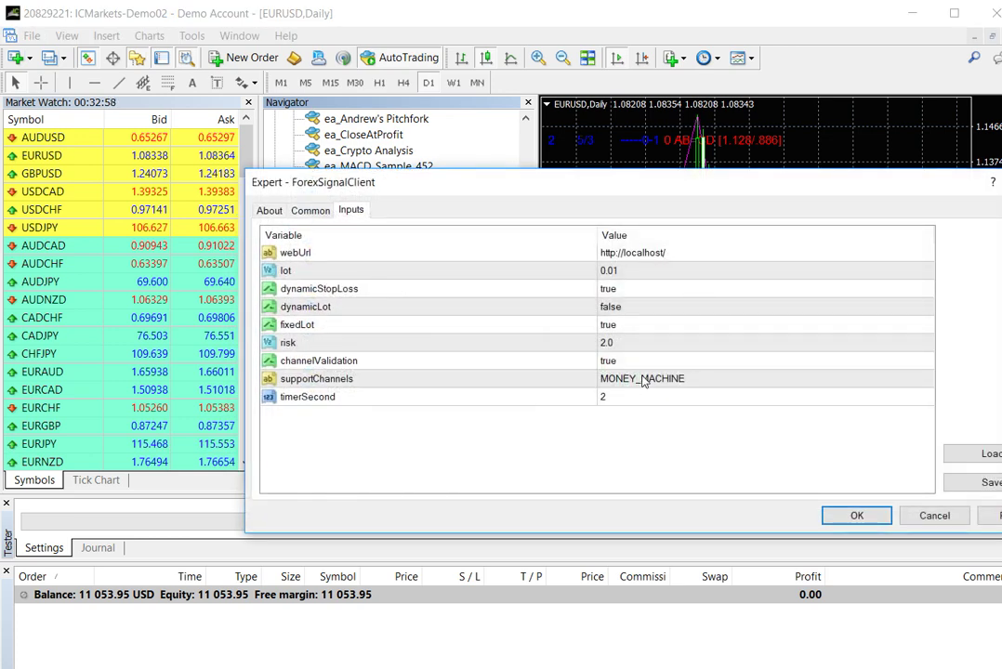
click(855, 516)
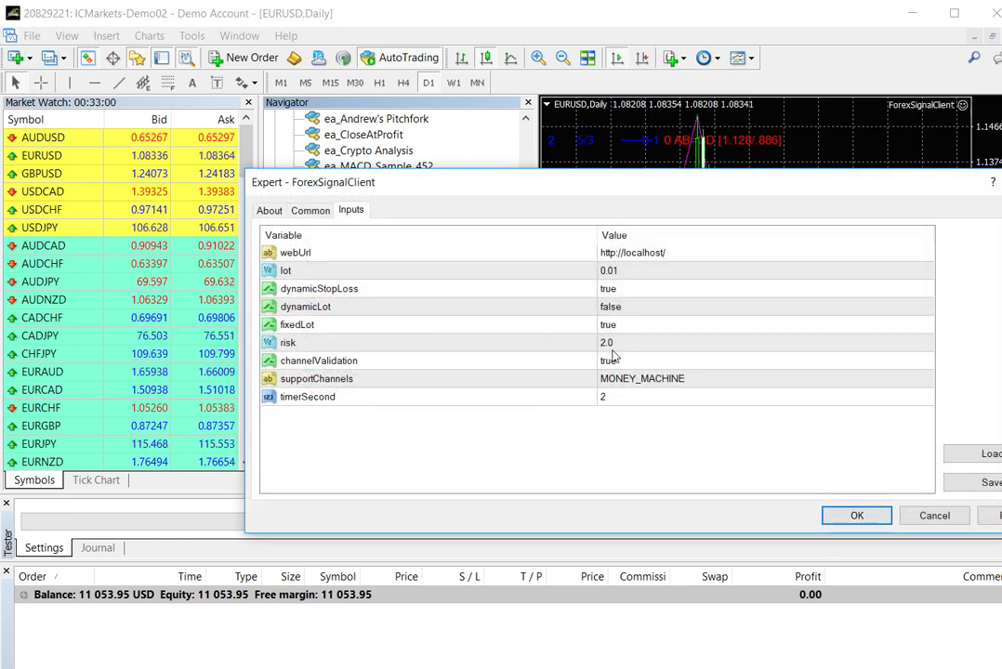
Switch from the ForexSignalClient inputs to channel1.json in Visual Studio Code and select the channel_name value channel_user.
click(667, 385)
click(668, 385)
double_click(668, 385)
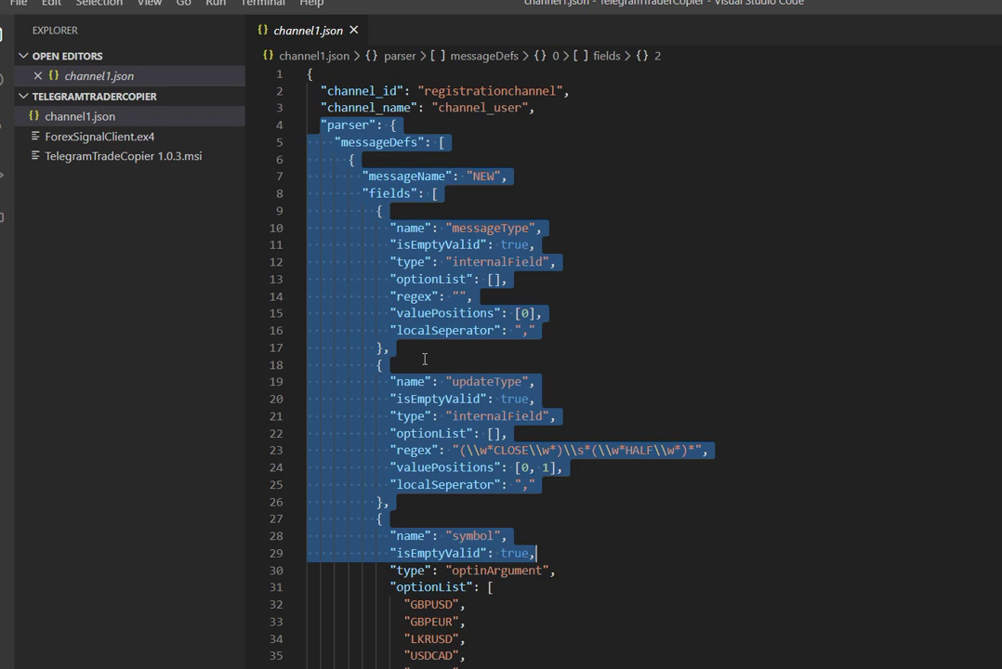
click(424, 359)
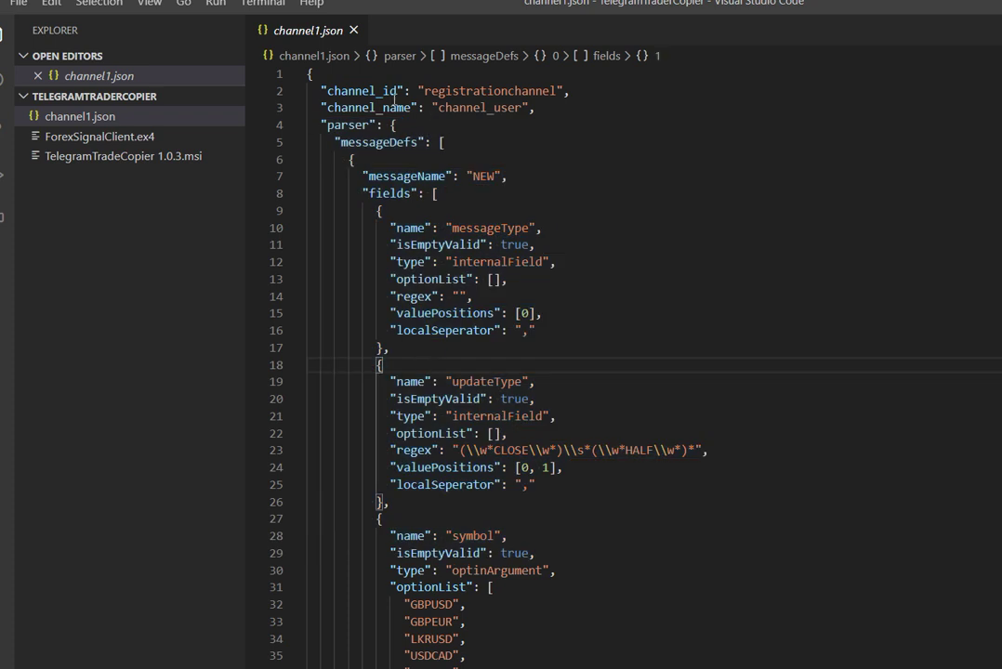
drag(321, 105, 538, 108)
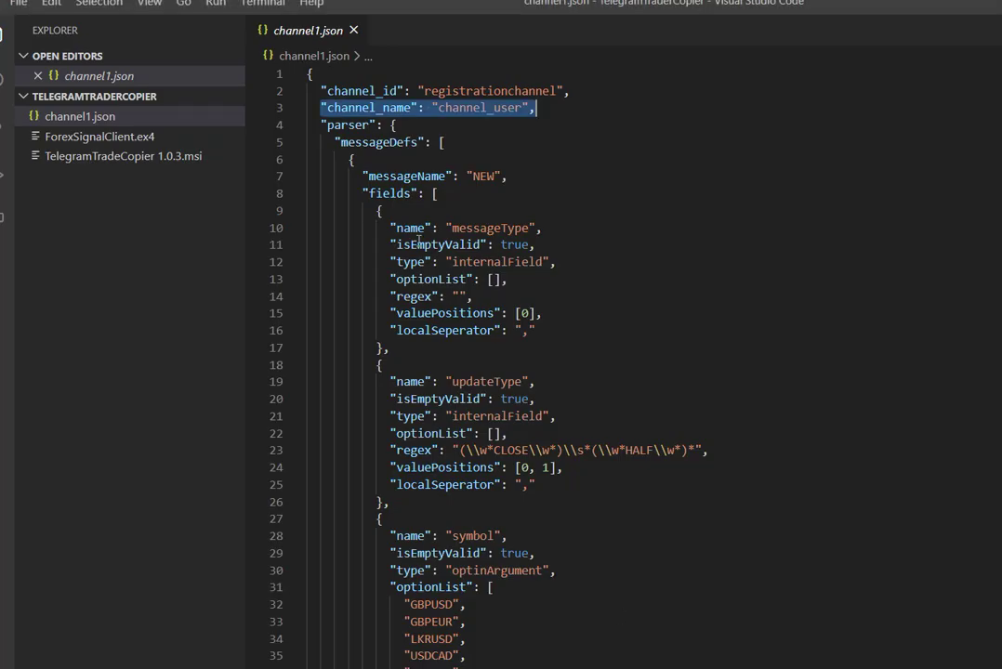
double_click(459, 109)
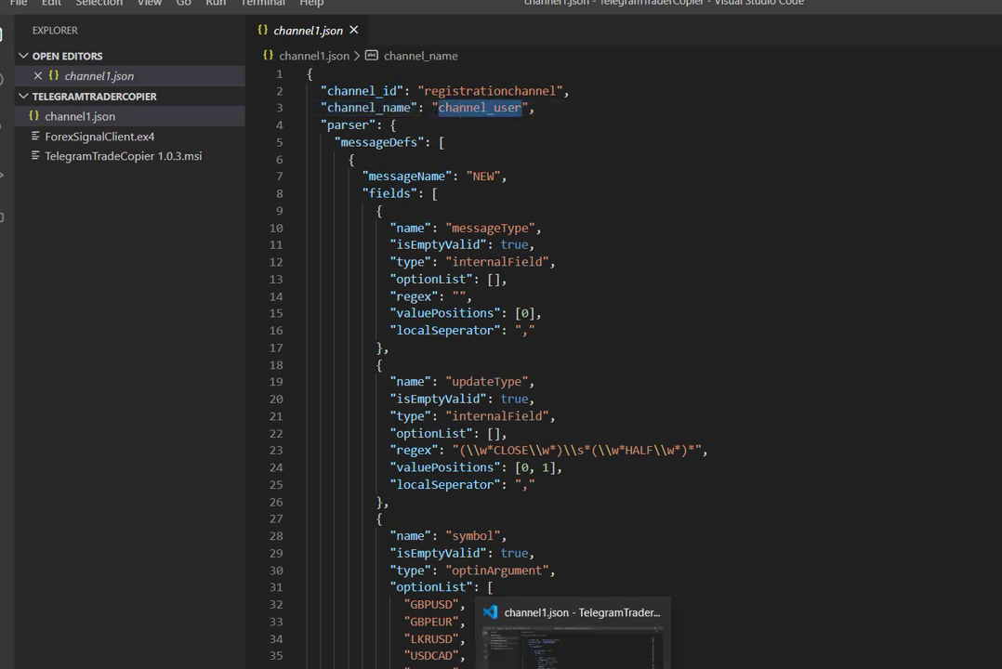
Switch back to MetaTrader and set the ForexSignalClient supportChannels input to channel_user,channel2.
click(660, 642)
click(641, 378)
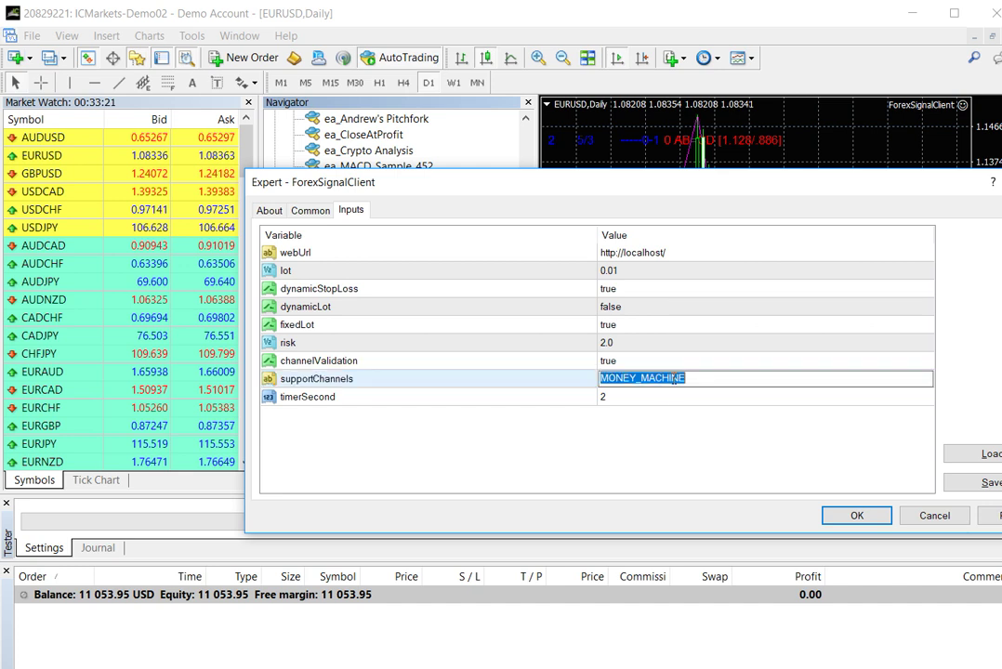
click(685, 378)
double_click(685, 378)
text(channel_user)
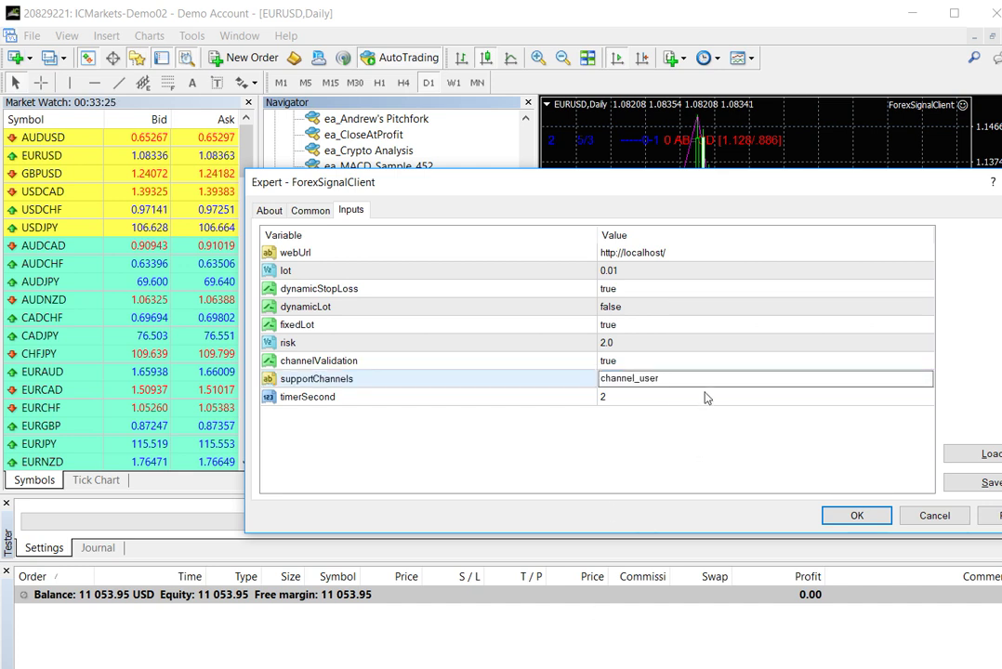
text(, channel2)
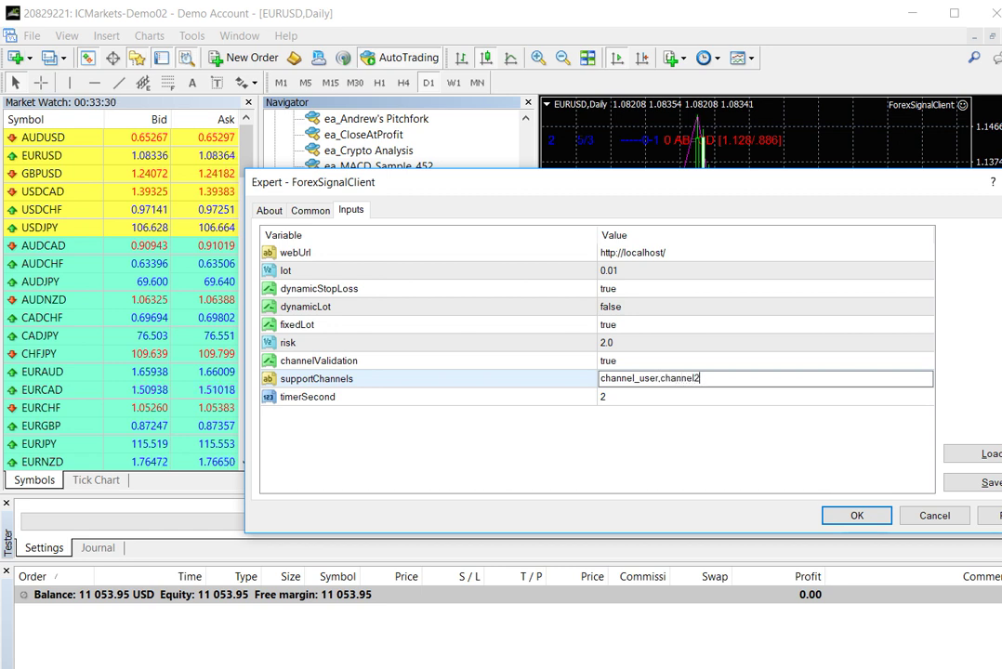
key(Return)
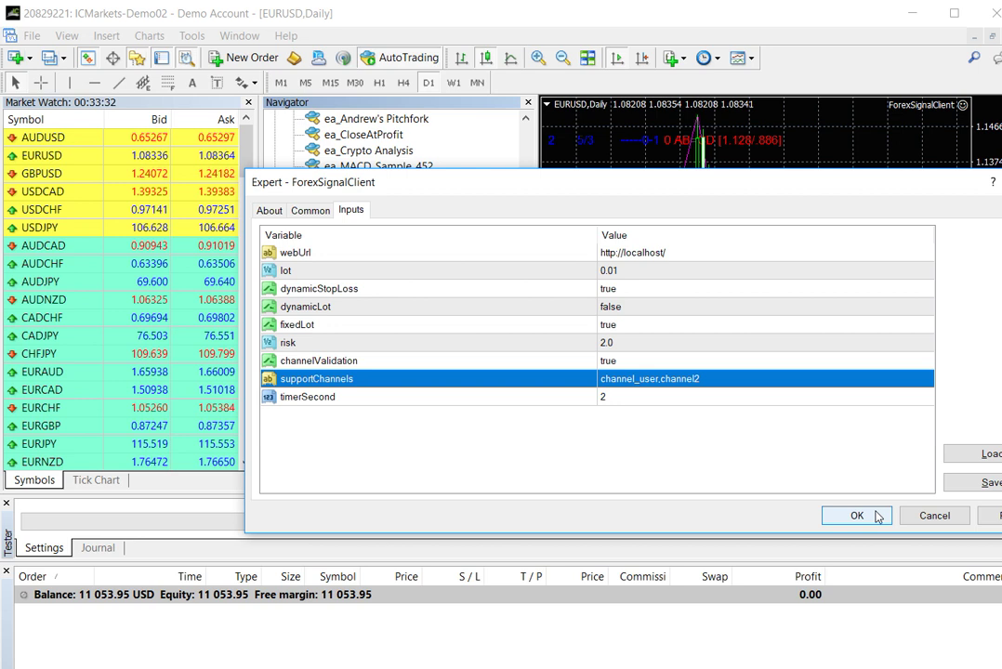
Apply the ForexSignalClient inputs to the EURUSD Daily chart and dismiss the alert.
click(856, 516)
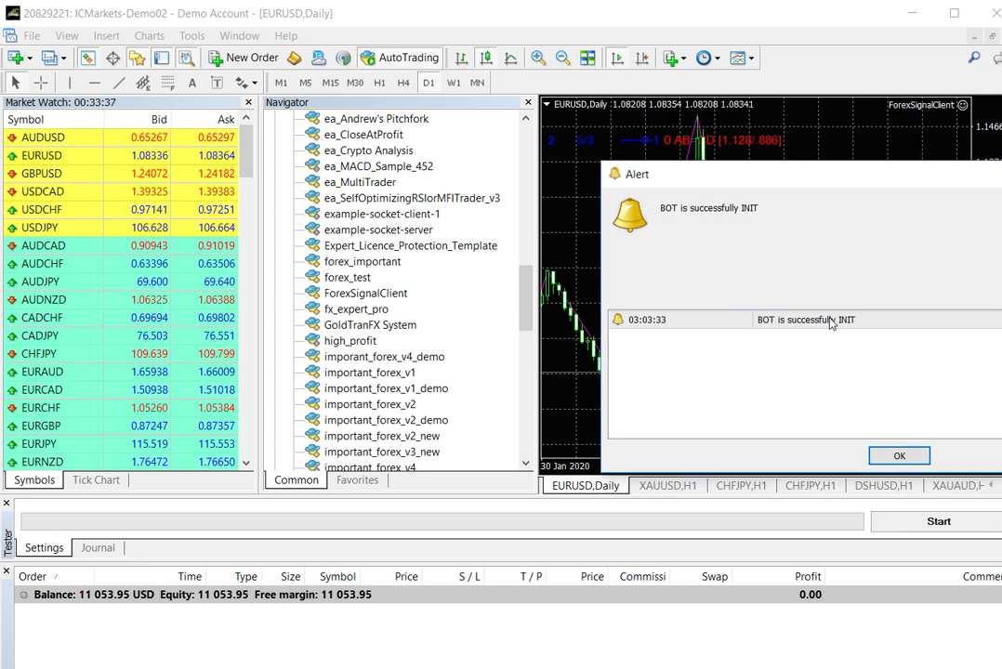
click(900, 456)
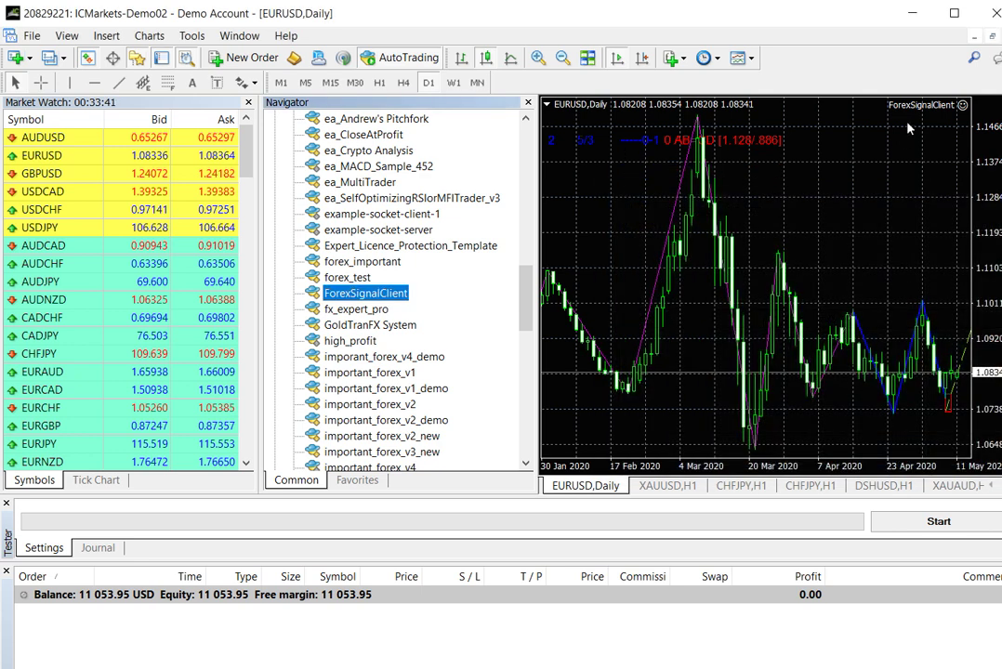
drag(890, 112, 954, 111)
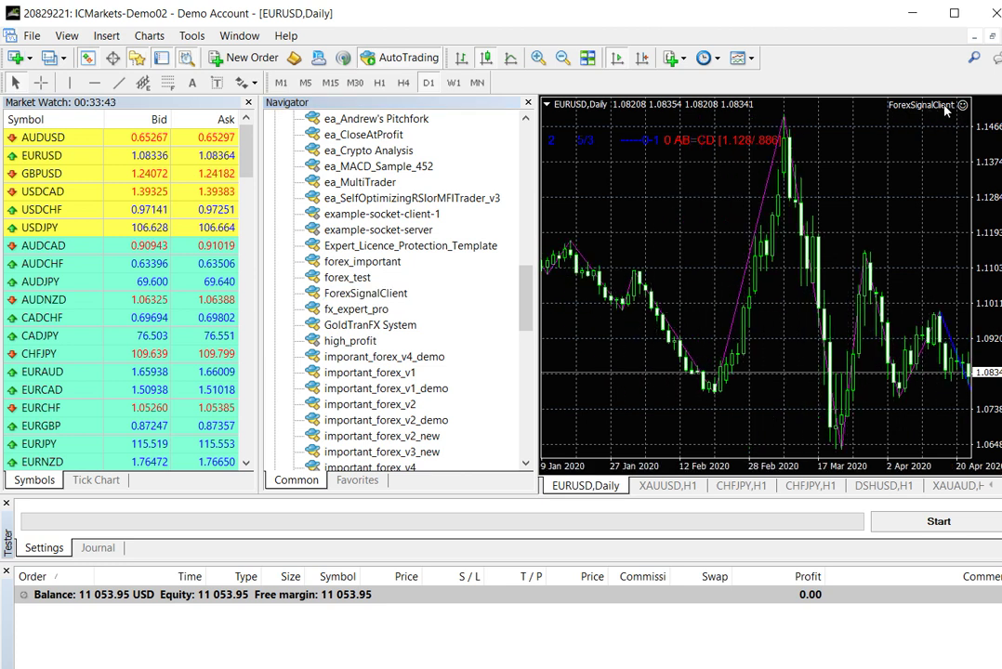